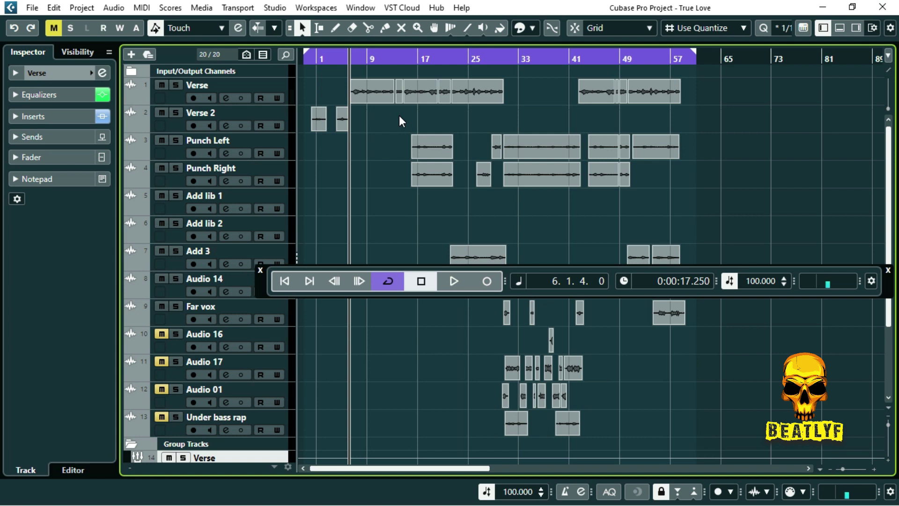
Play back the dry vocal arrangement from bar 6, then stop playback
key(space)
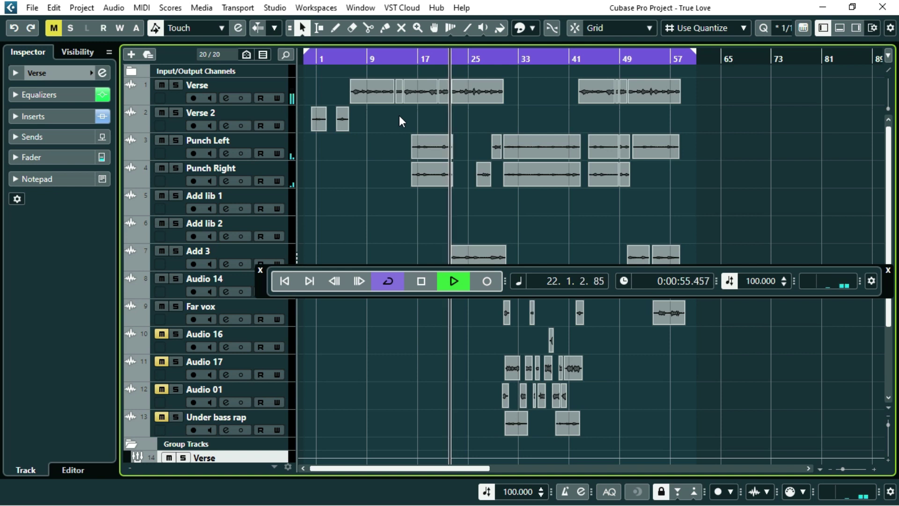
key(space)
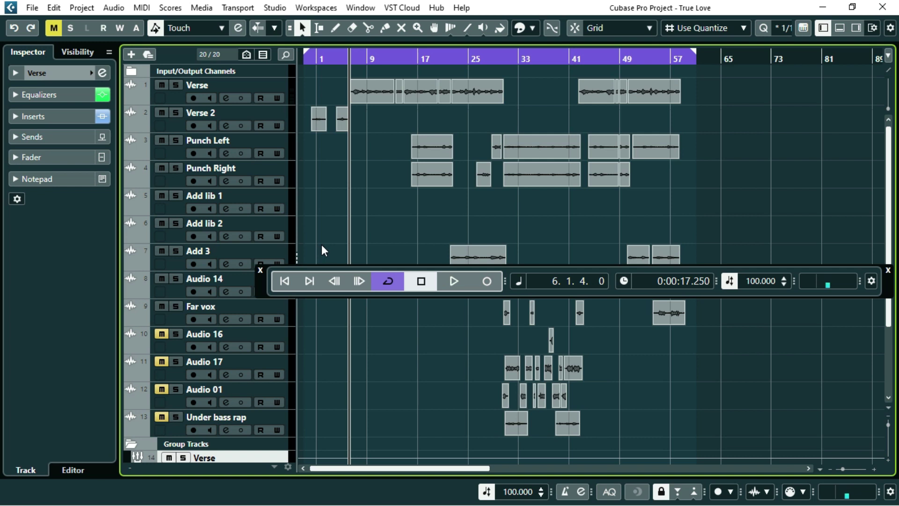
Add a stereo effect track named Reverb with the RoomWorks plug-in, routed to Stereo Out
scroll(285, 362, down, 4)
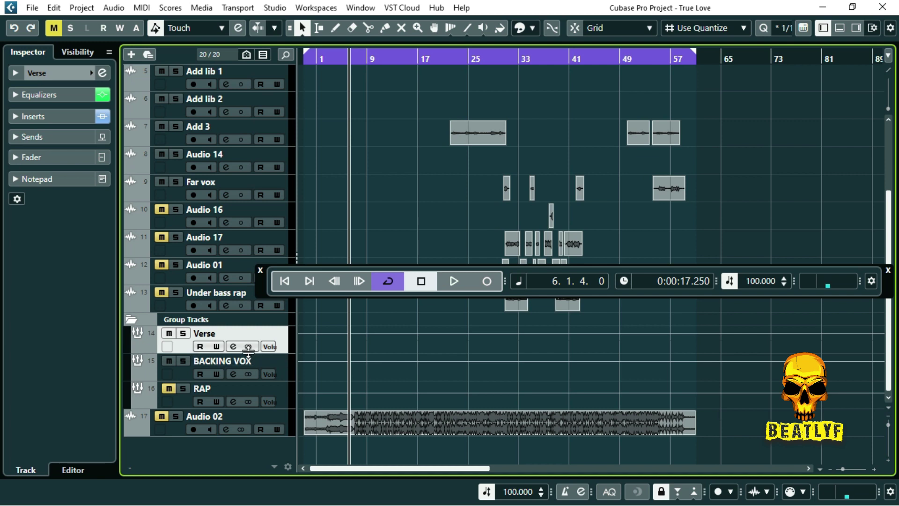
click(181, 404)
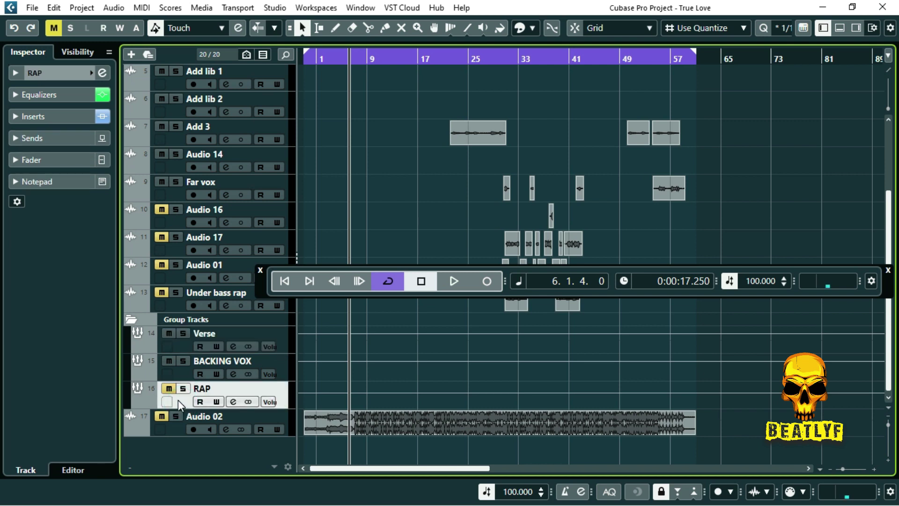
click(173, 427)
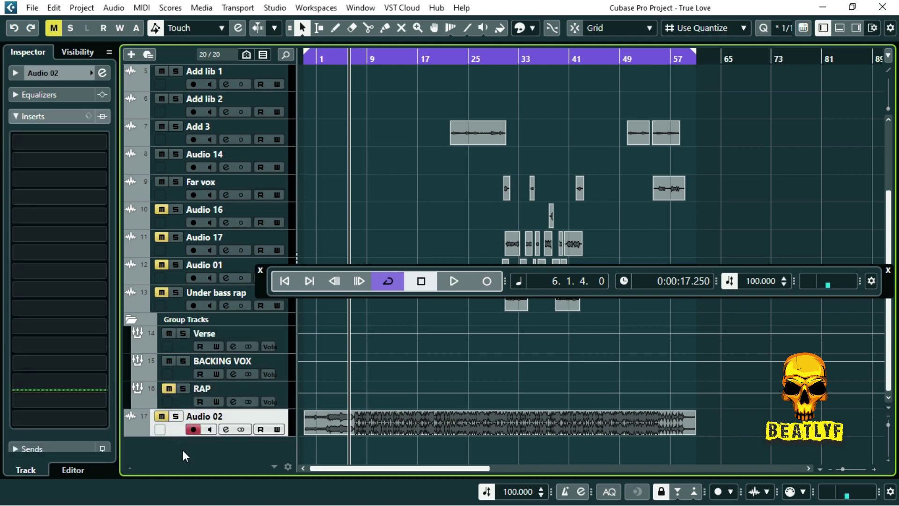
right_click(184, 452)
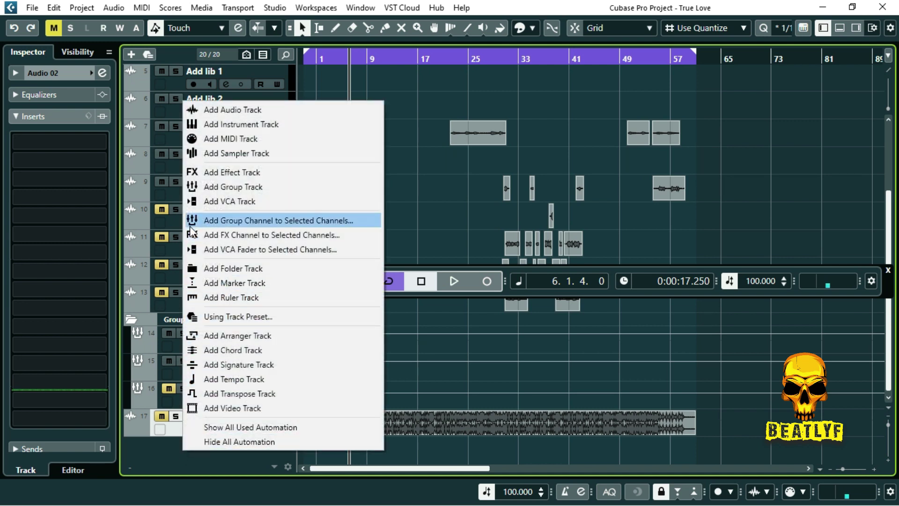
click(222, 177)
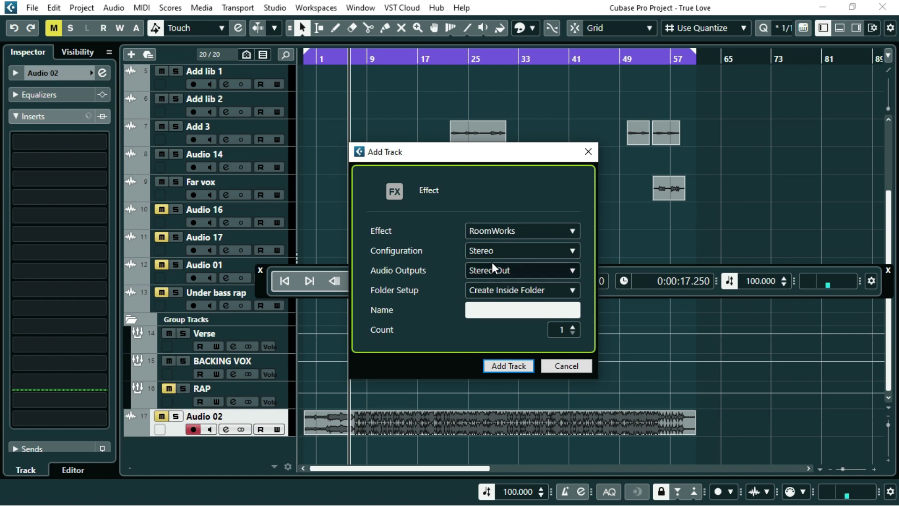
click(573, 227)
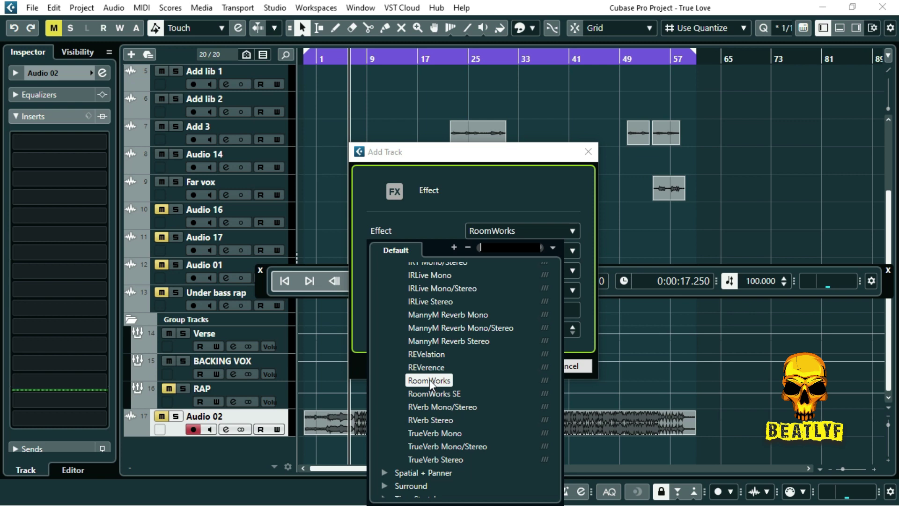
click(426, 377)
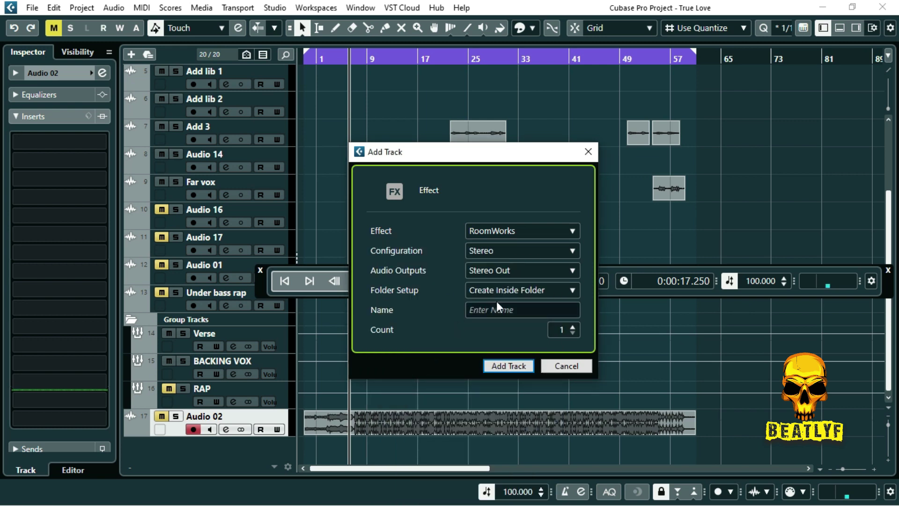
click(509, 310)
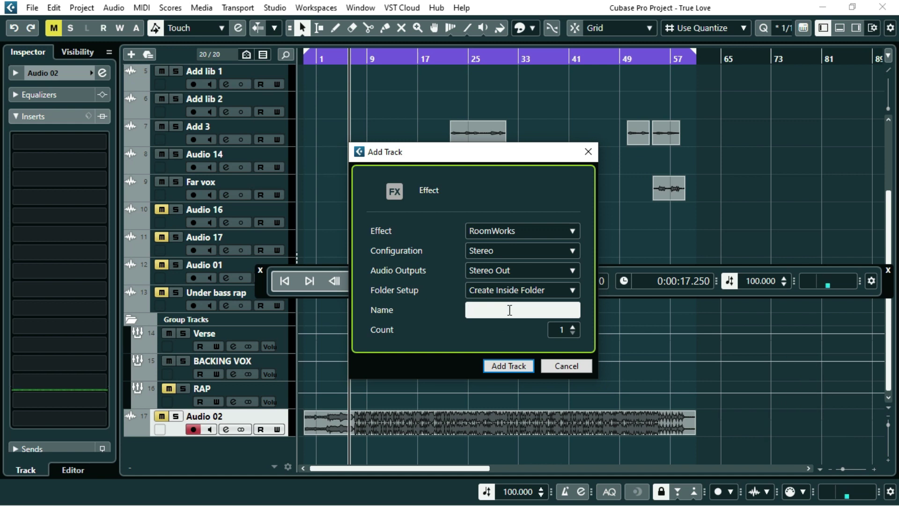
text(Reverb)
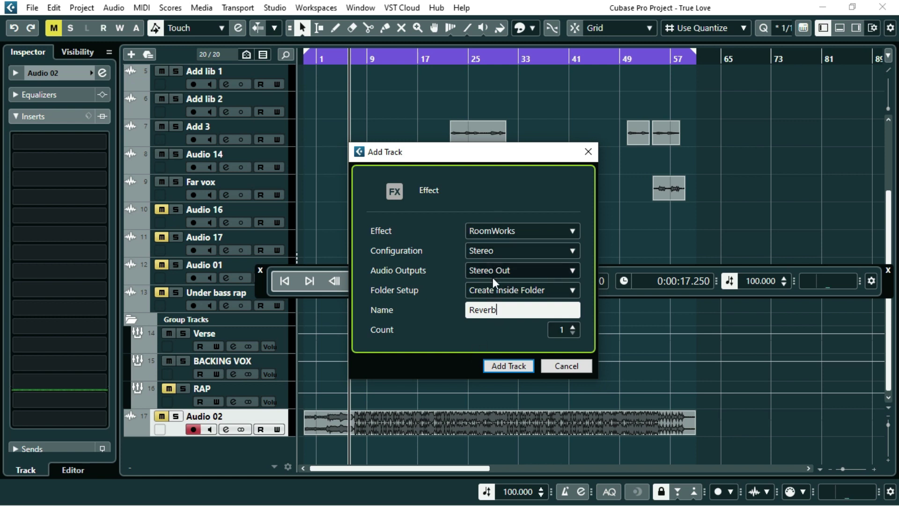
click(507, 364)
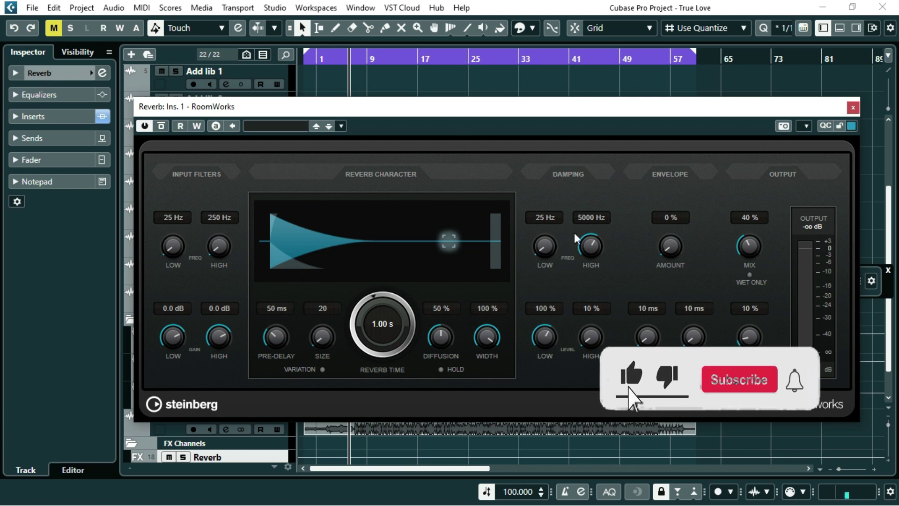
drag(422, 106, 405, 128)
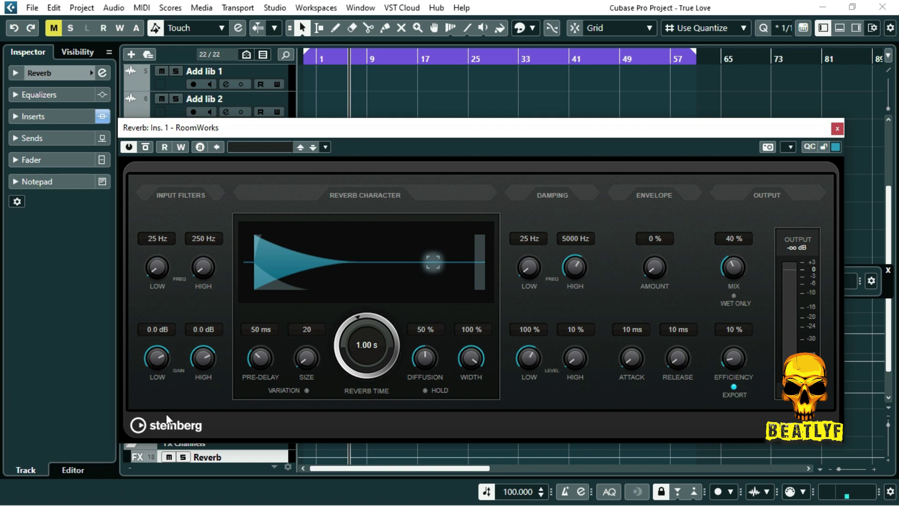
Switch to the Windows Calculator and divide 60,000 by the project tempo of 100
key(alt+Tab)
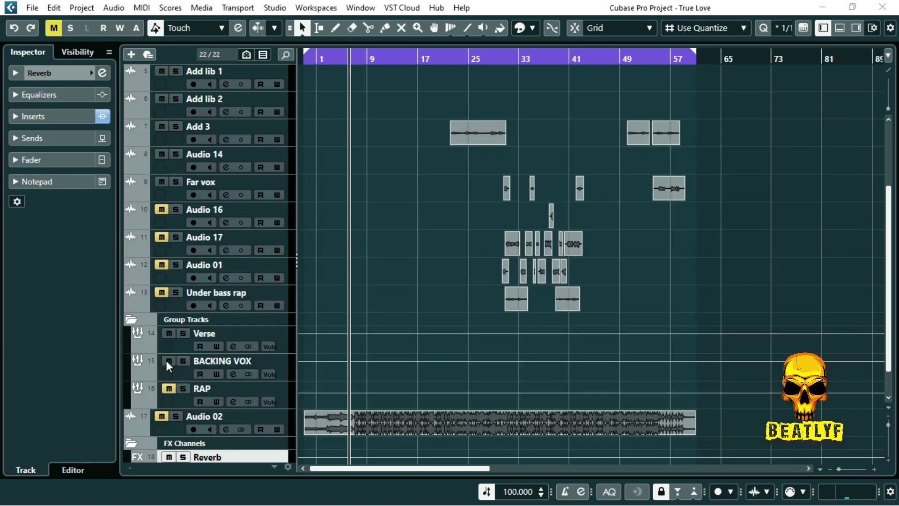
key(super)
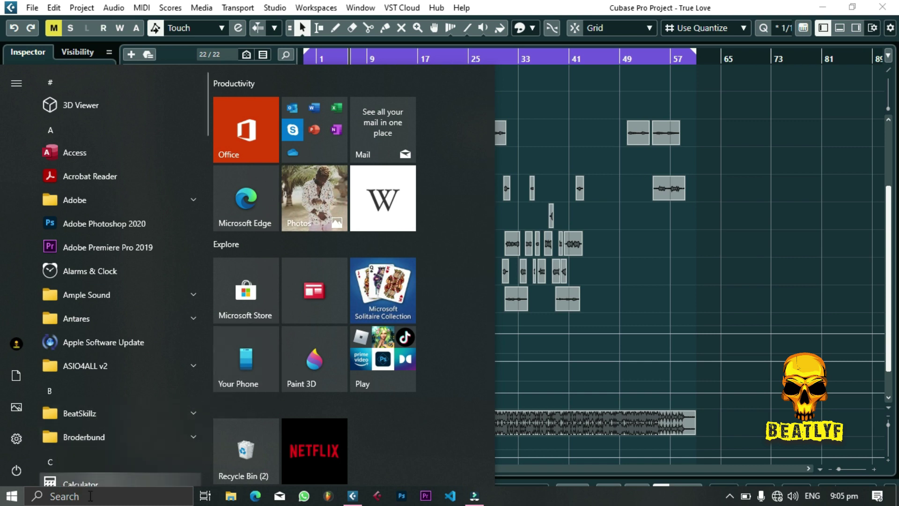
click(66, 482)
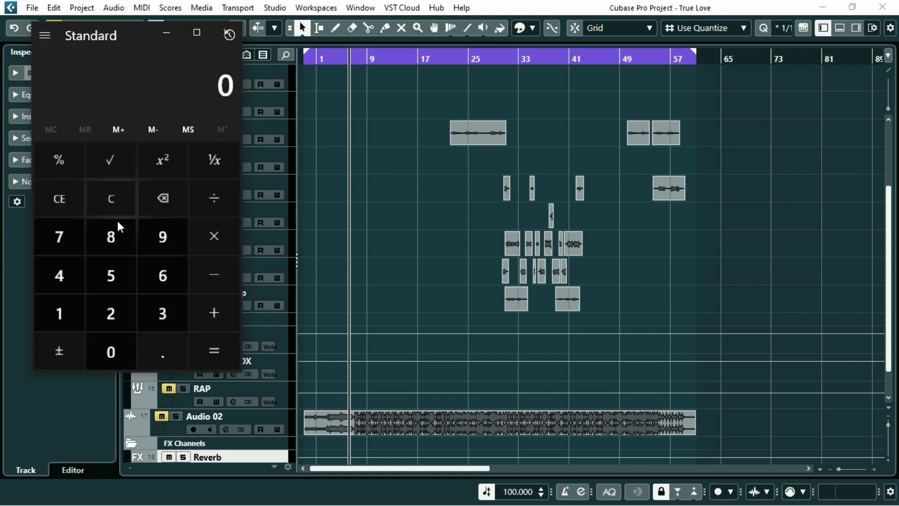
click(149, 286)
click(100, 361)
click(100, 360)
click(100, 360)
click(100, 360)
click(219, 200)
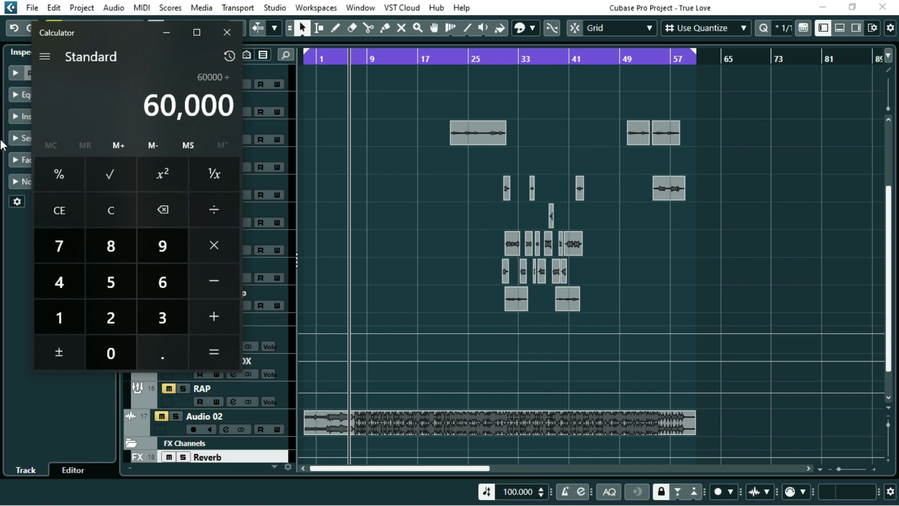
click(69, 318)
click(109, 344)
click(109, 345)
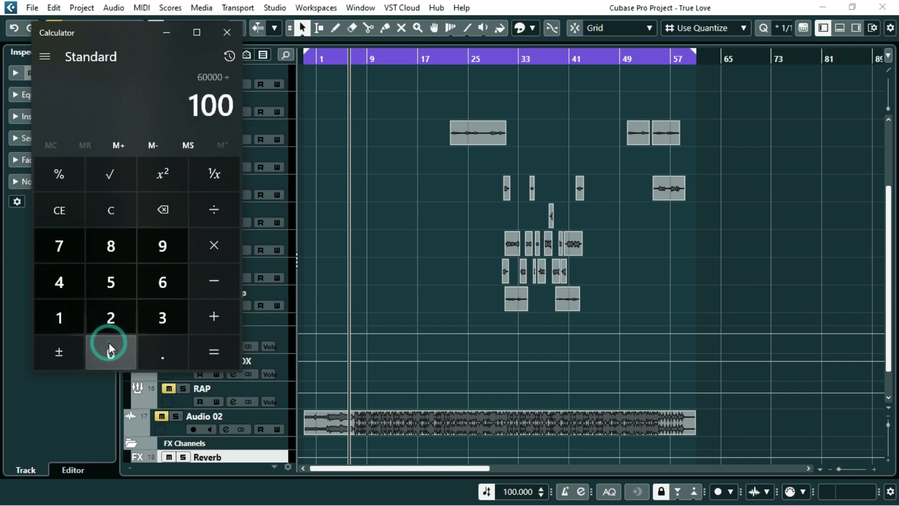
click(226, 351)
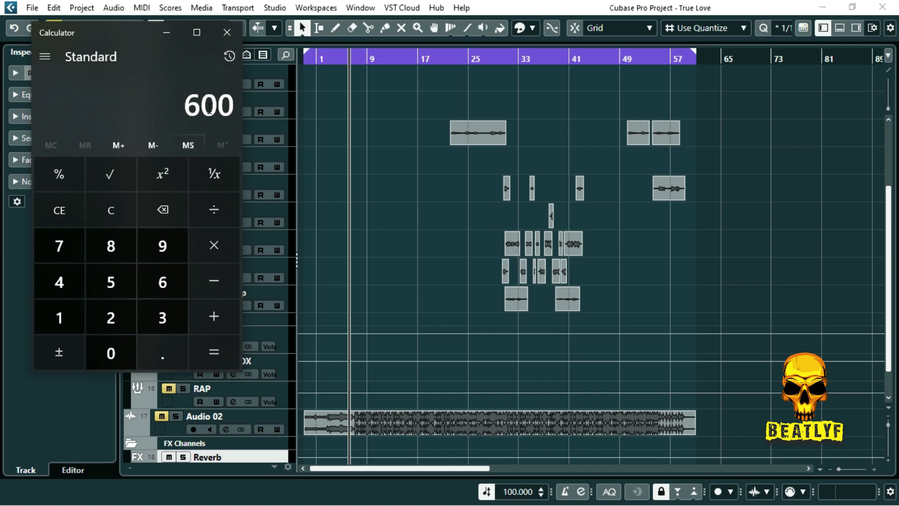
Halve the quotient twice in succession, dividing by 2 each time, and close Calculator
click(219, 207)
click(133, 330)
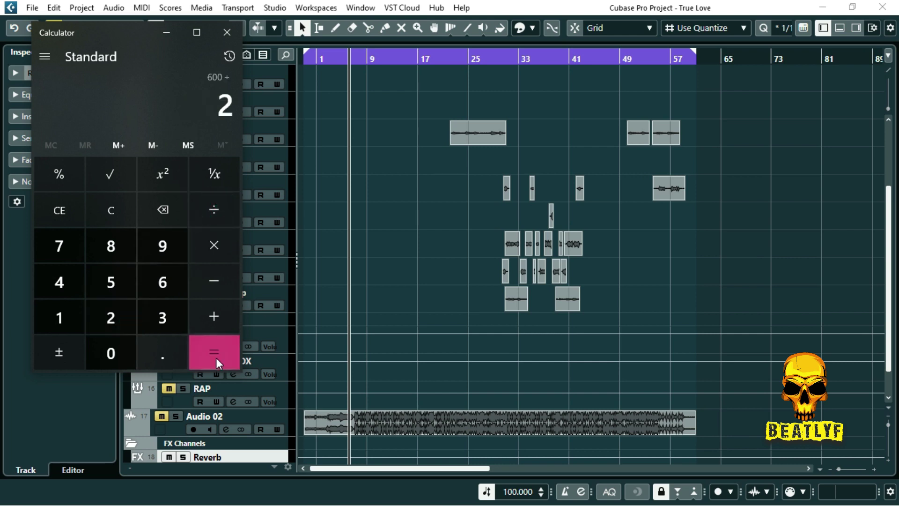
click(215, 357)
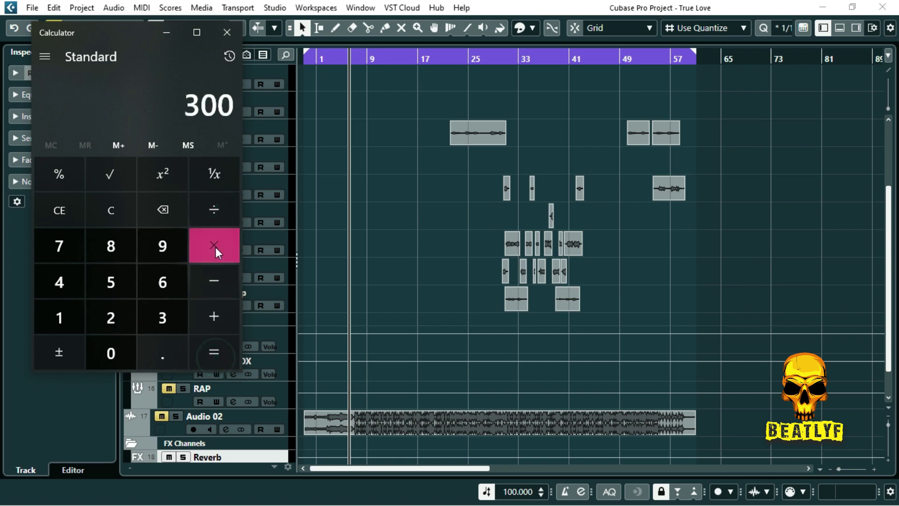
click(216, 218)
click(109, 323)
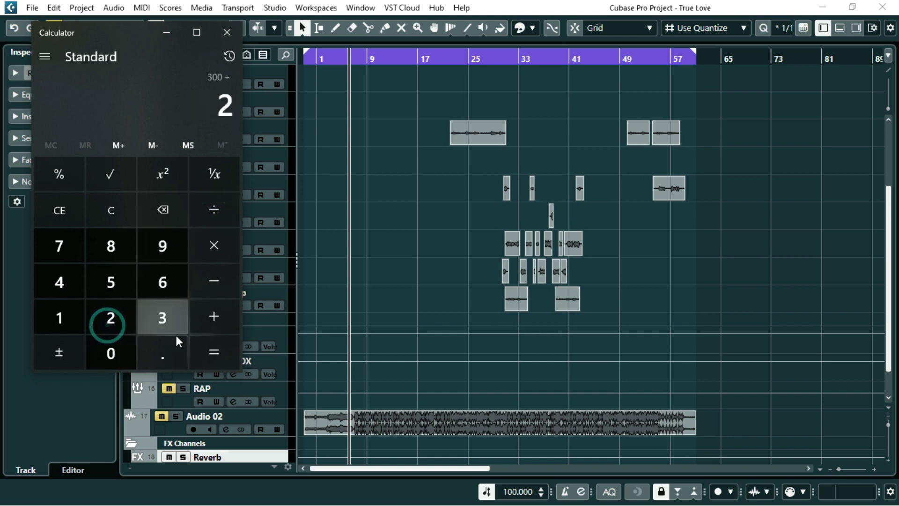
click(206, 359)
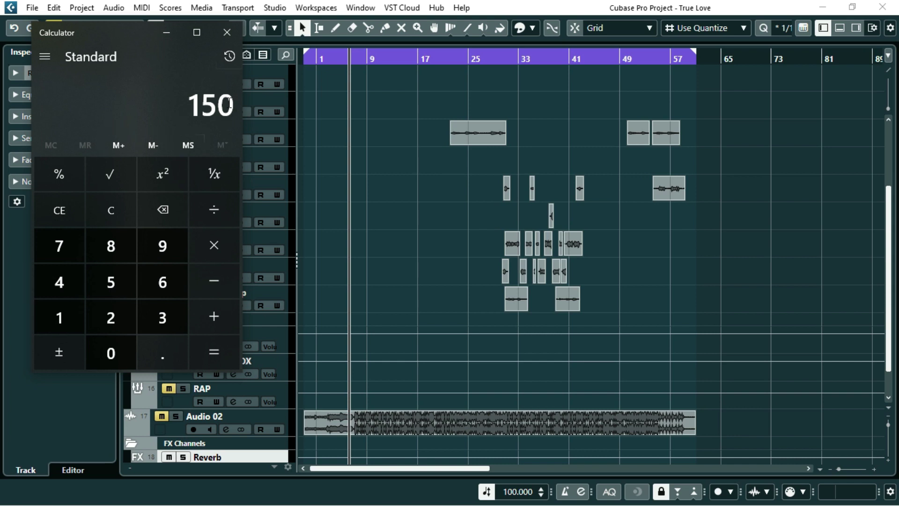
click(228, 36)
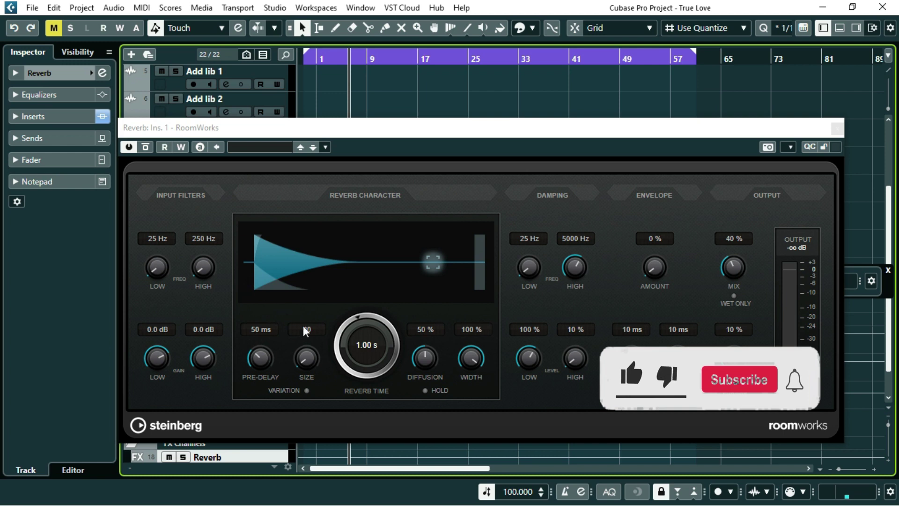
Set the RoomWorks reverb time to 1.5 s and the pre-delay to 2 ms
double_click(369, 344)
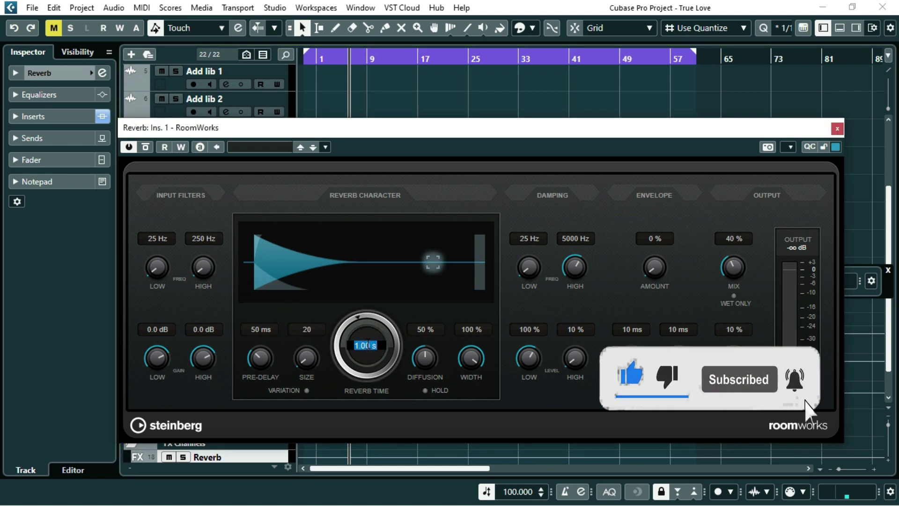
text(1.5)
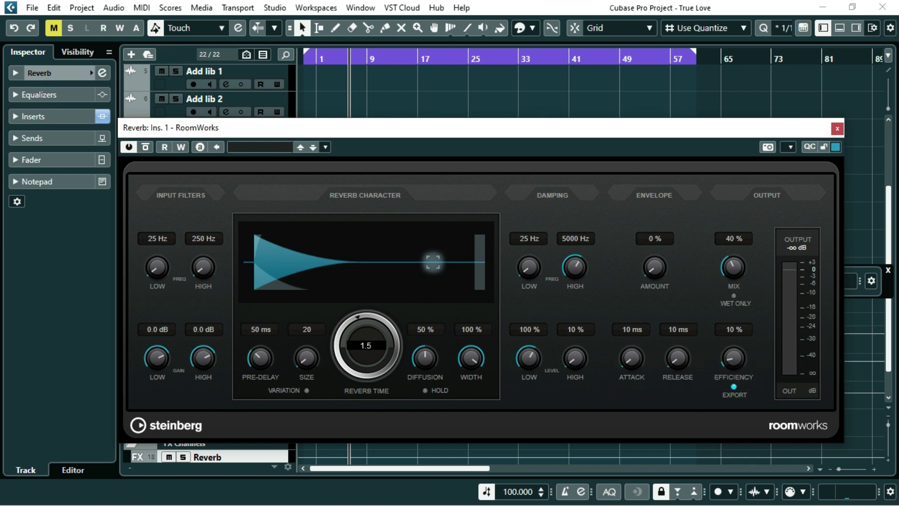
key(Return)
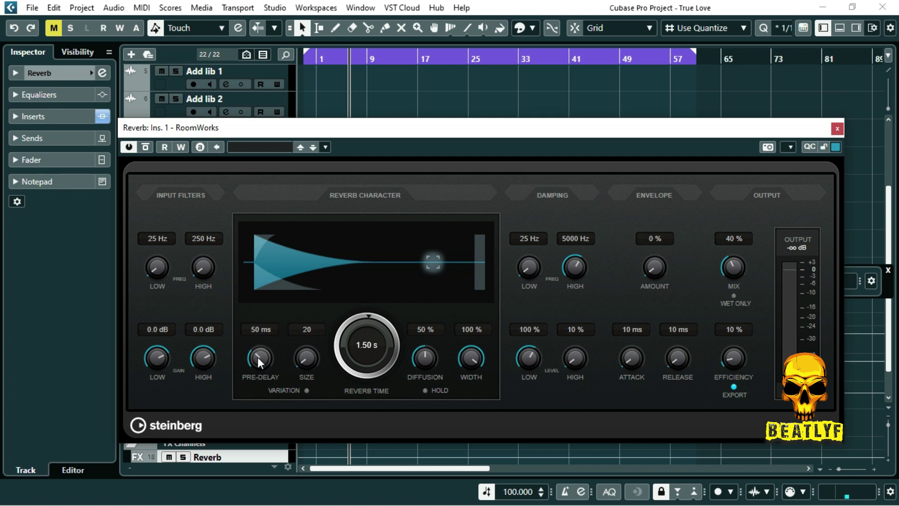
click(256, 328)
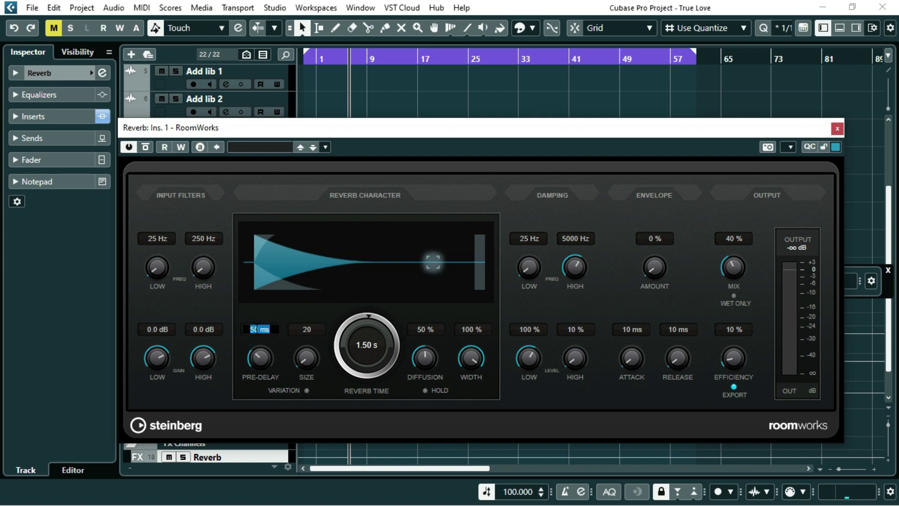
text(2)
key(Return)
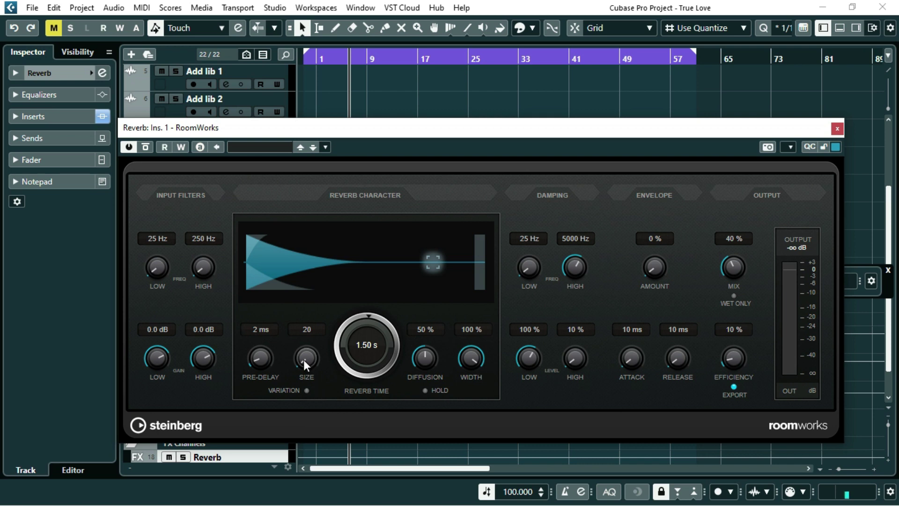
Raise the reverb size to 250 and the diffusion to 100%
drag(303, 359, 333, 314)
drag(308, 365, 336, 277)
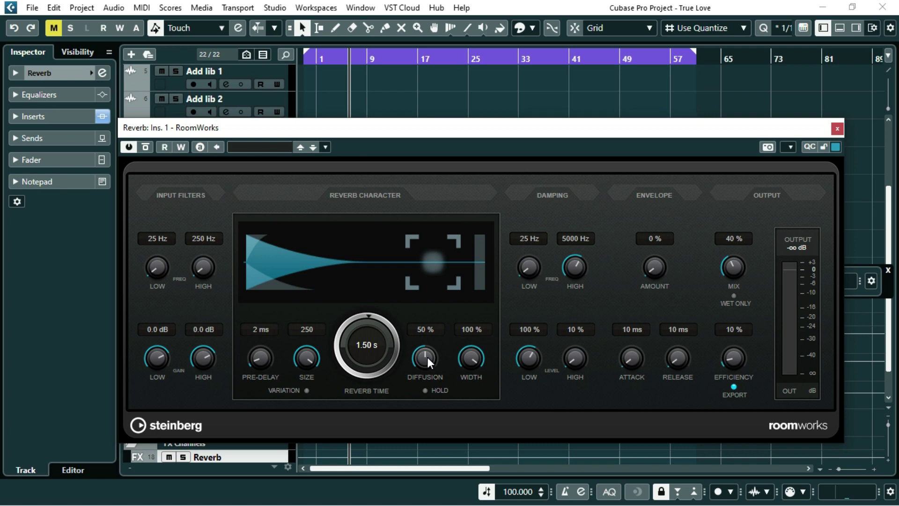
drag(428, 357, 474, 282)
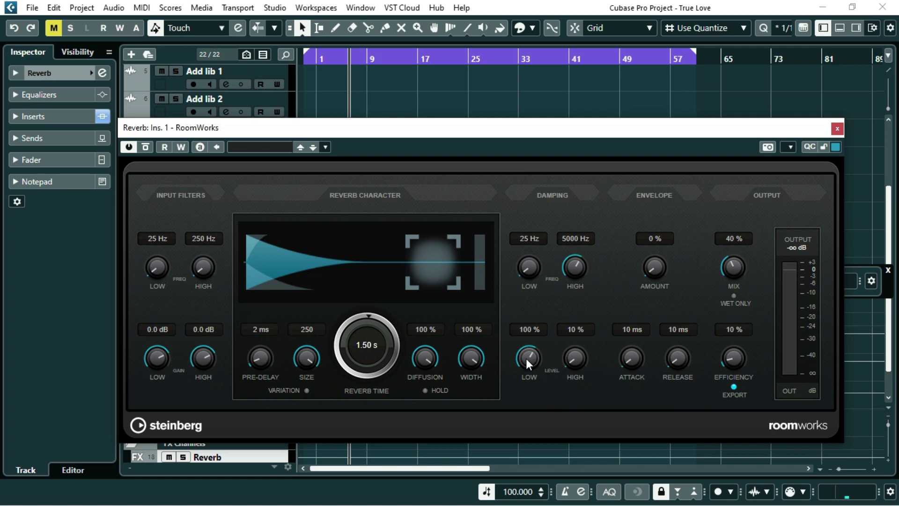
Set the damping levels to 48% low and 77% high and the output mix to 12%, and close RoomWorks
drag(526, 356, 591, 311)
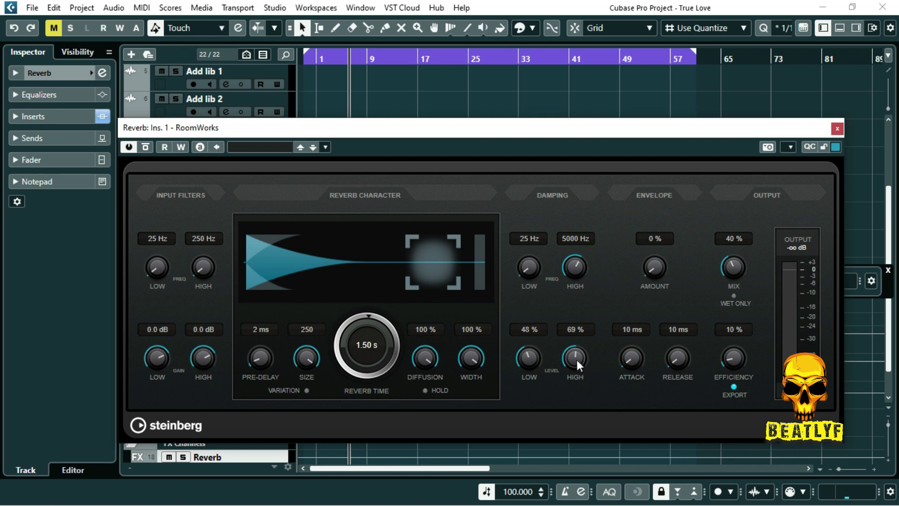
drag(577, 354, 576, 353)
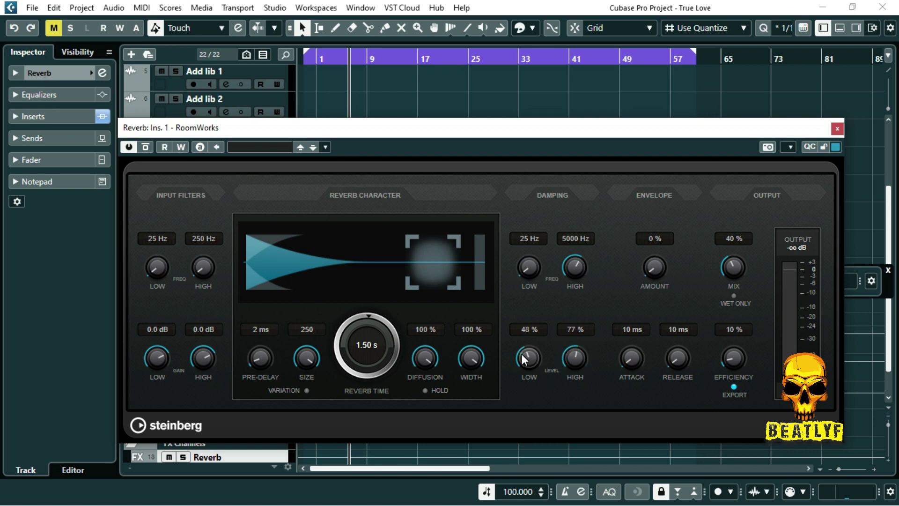
click(728, 236)
text(12)
key(Return)
click(838, 129)
scroll(305, 355, up, 3)
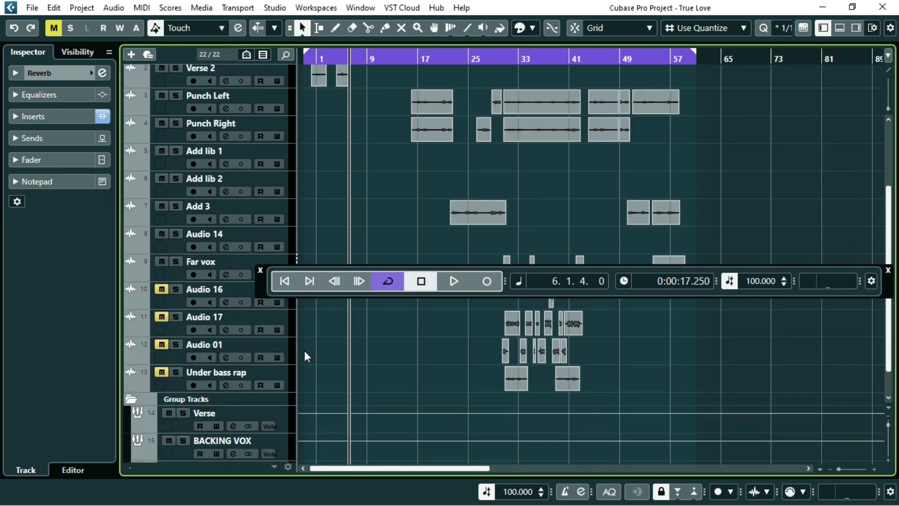
scroll(309, 346, down, 5)
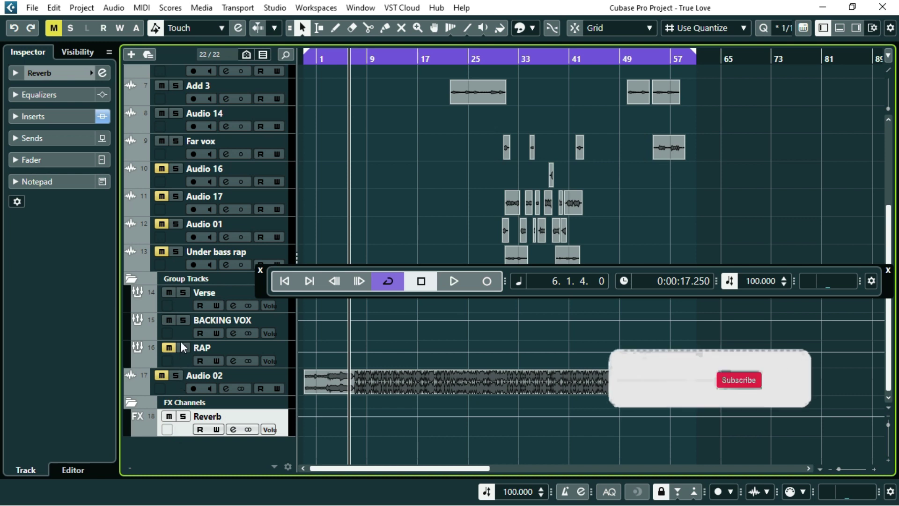
Route the first send of the Verse group track to the Reverb FX channel and activate the send
click(183, 304)
scroll(184, 304, up, 3)
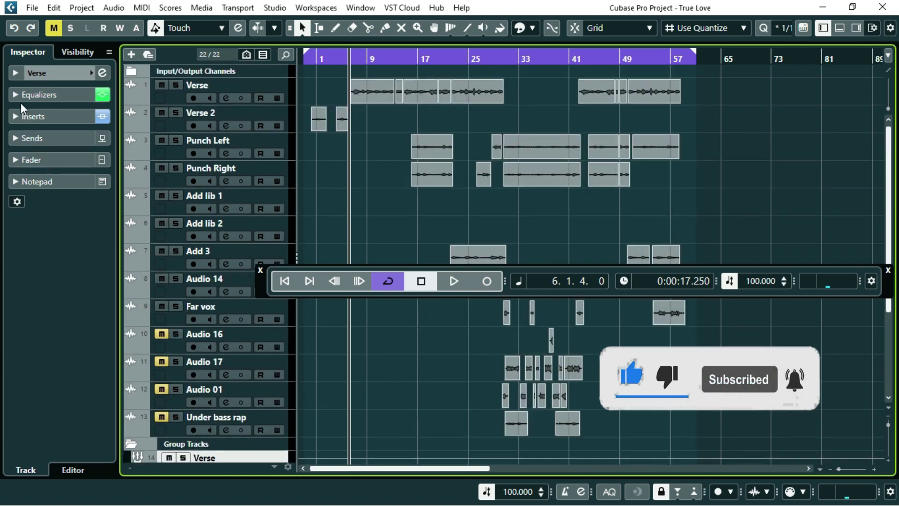
click(35, 141)
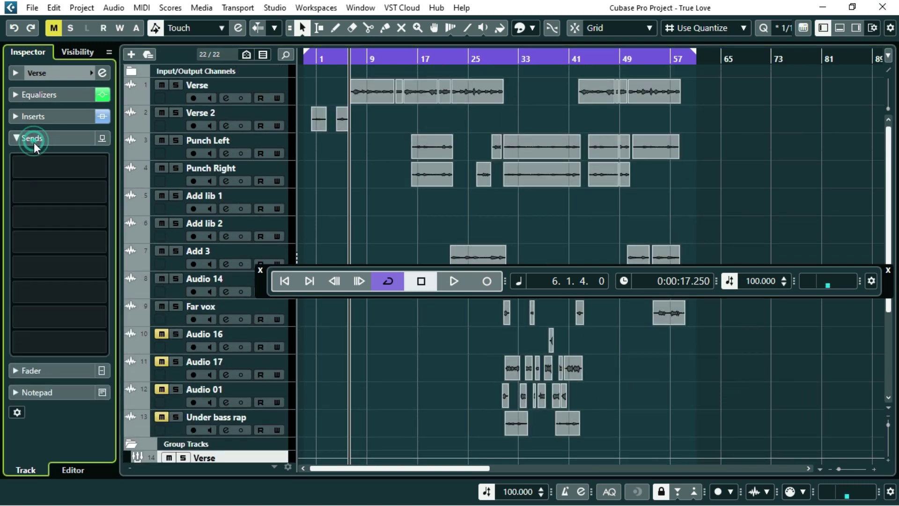
click(52, 172)
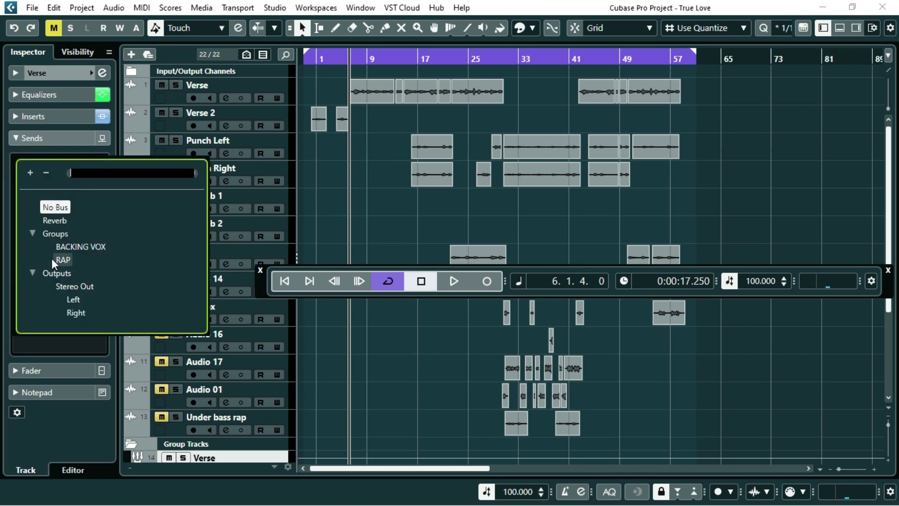
click(45, 223)
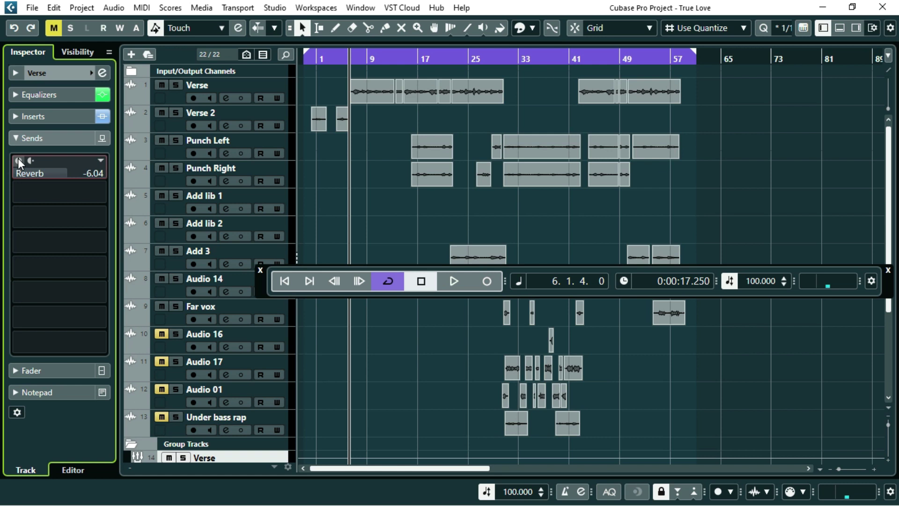
click(18, 160)
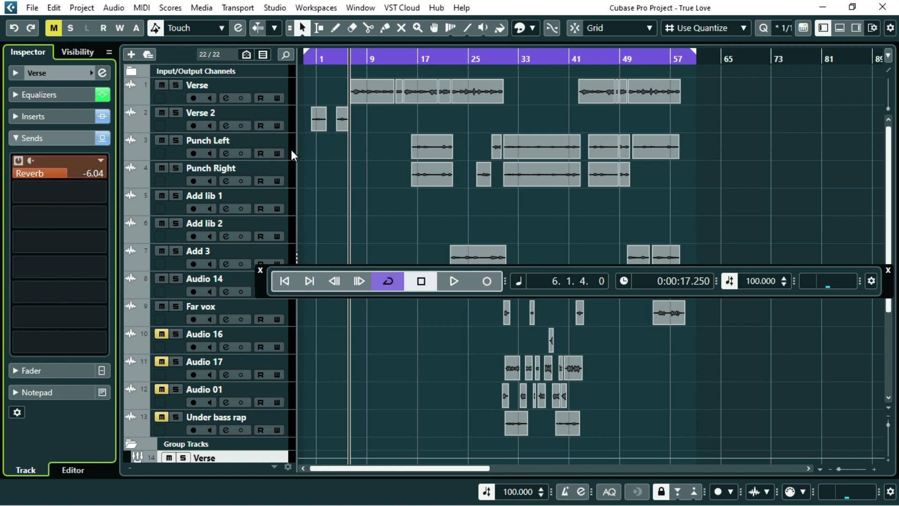
Play the verse with the Verse group's Reverb send on, off and on again to compare the sound, leaving the send active
key(space)
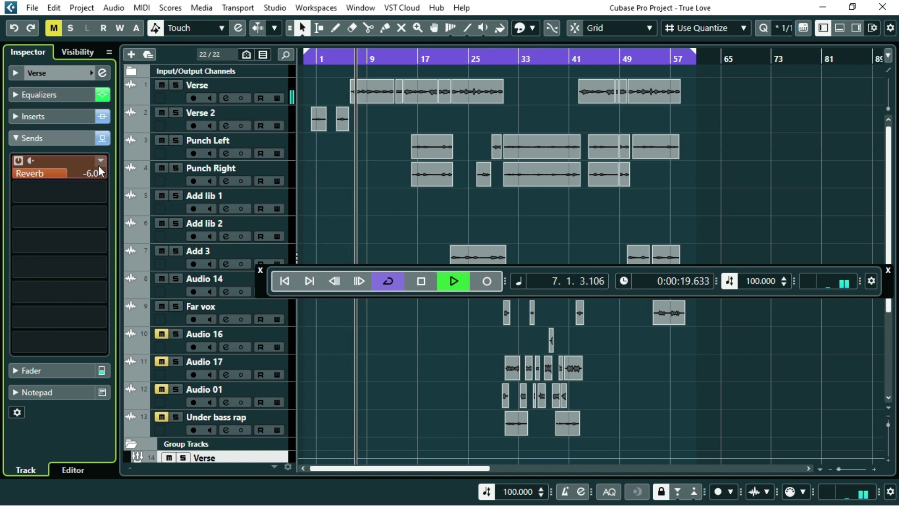
key(space)
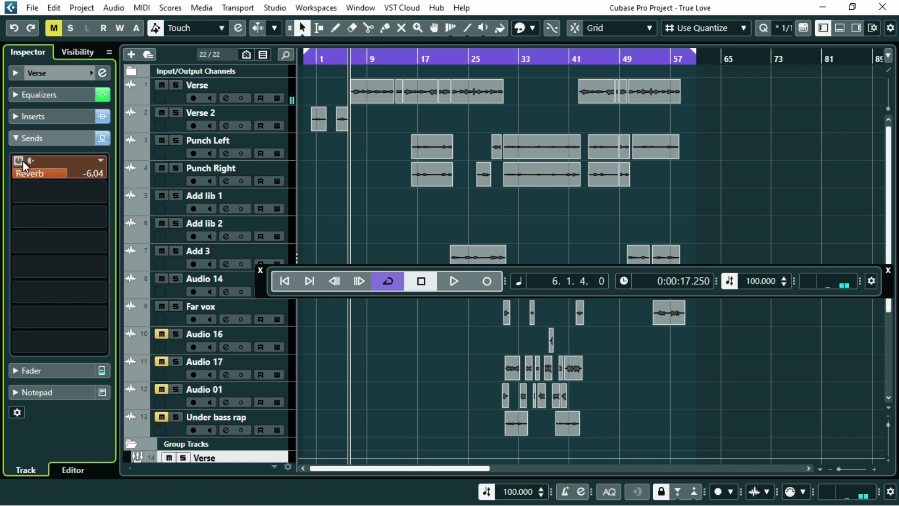
key(space)
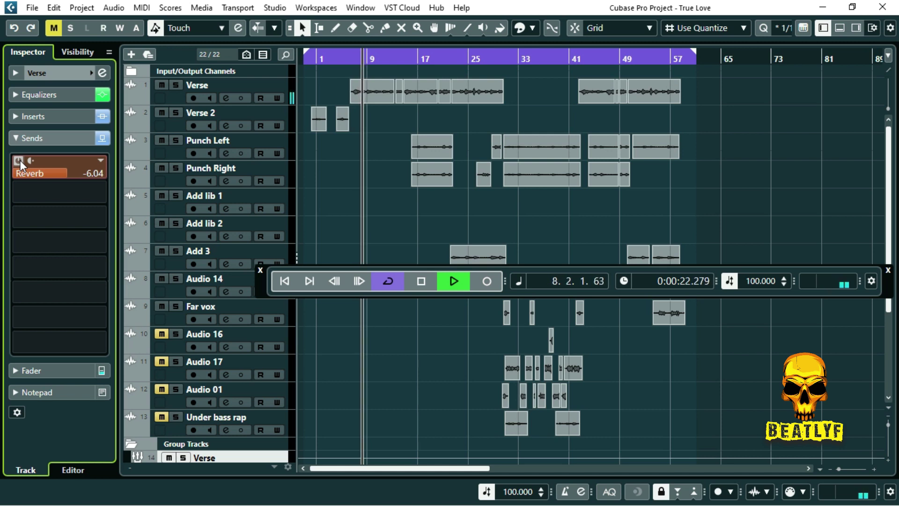
key(space)
click(20, 160)
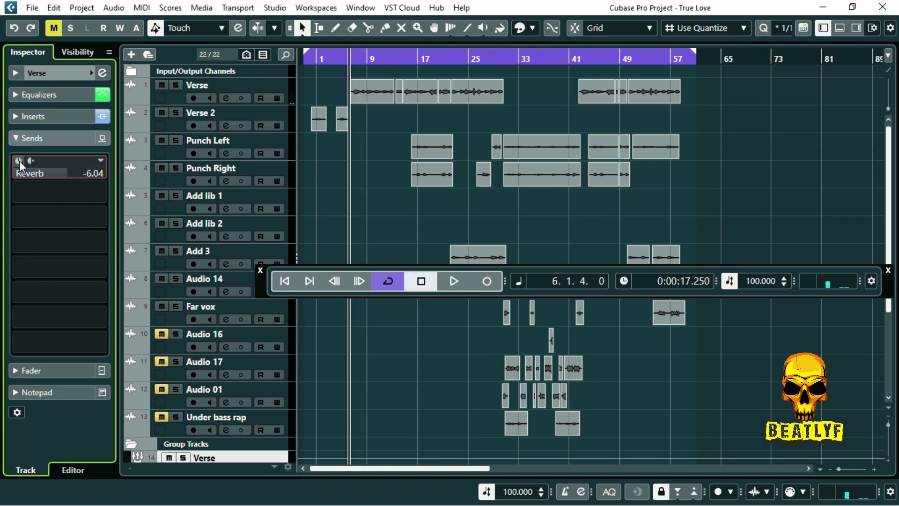
key(space)
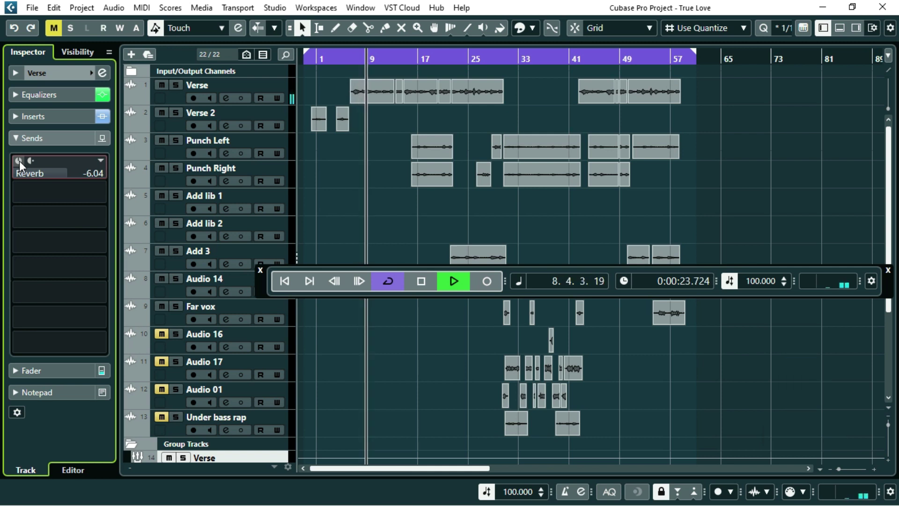
key(space)
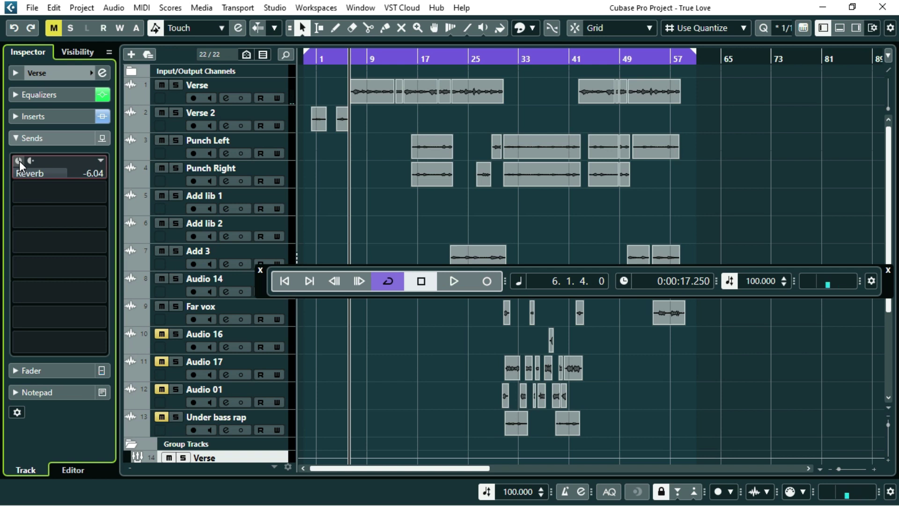
click(20, 160)
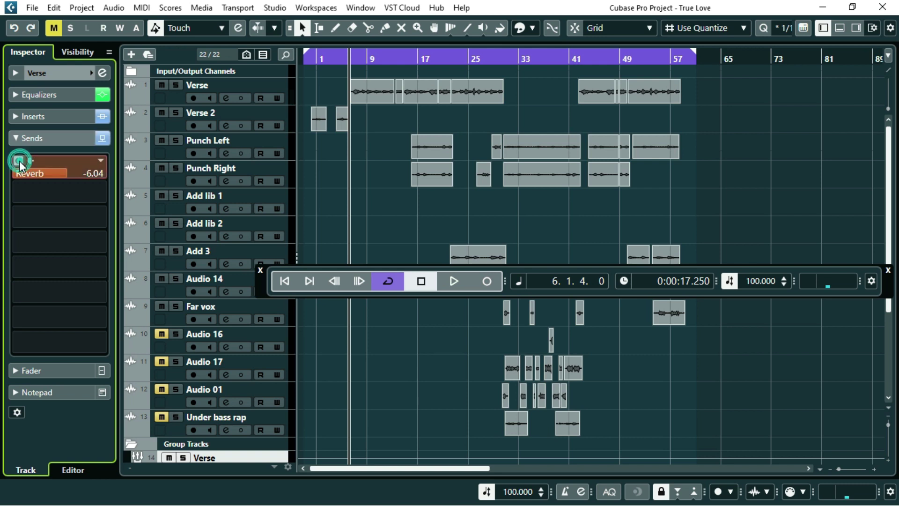
key(space)
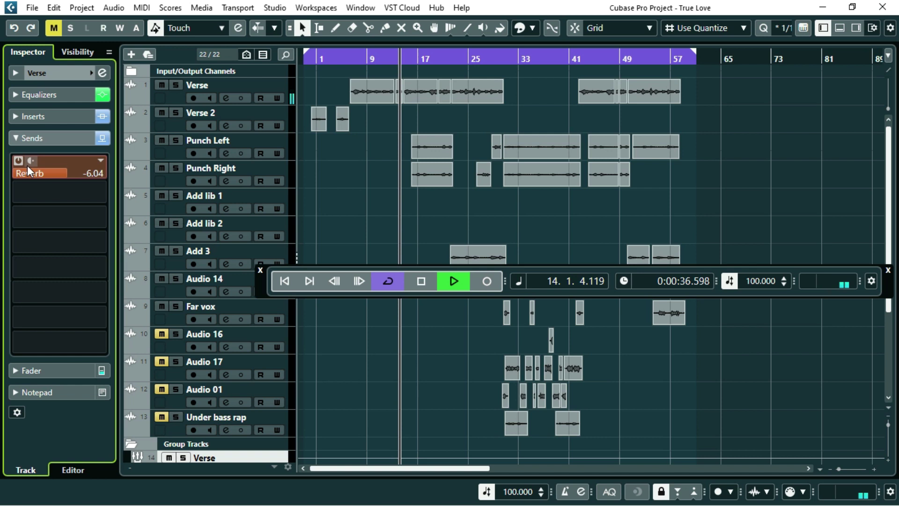
key(space)
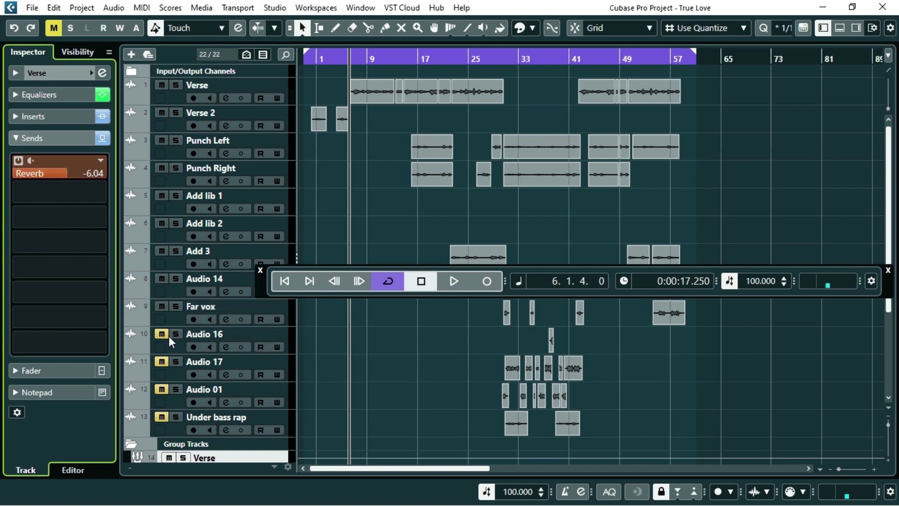
Add the Compressor from the Dynamics effects to the second insert slot of the Reverb FX channel
scroll(174, 342, down, 5)
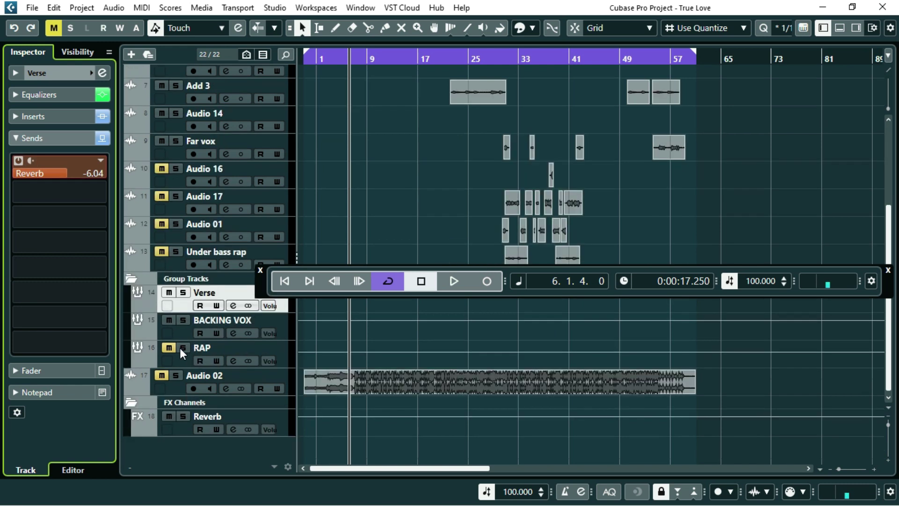
click(180, 432)
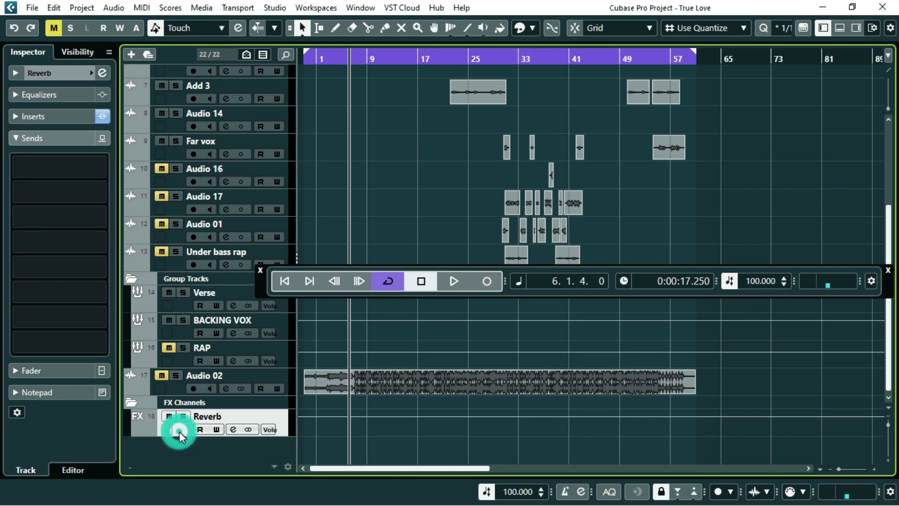
click(41, 116)
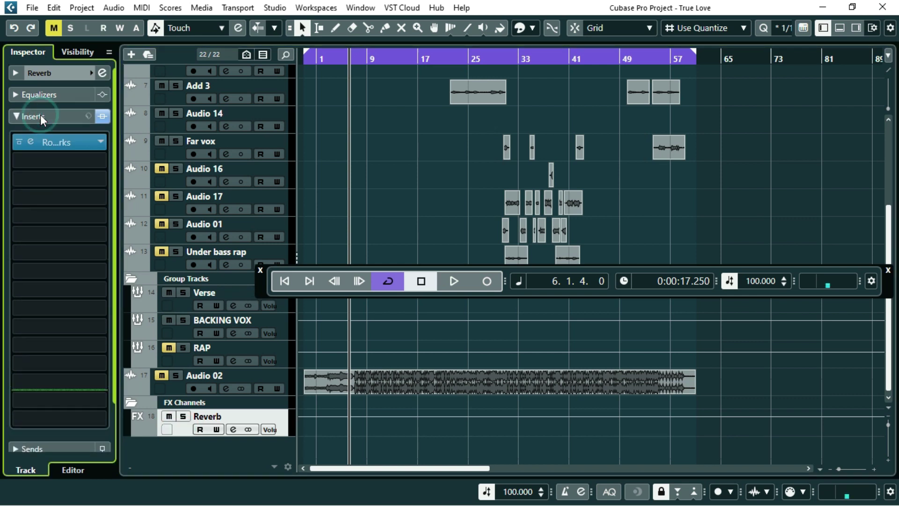
click(54, 161)
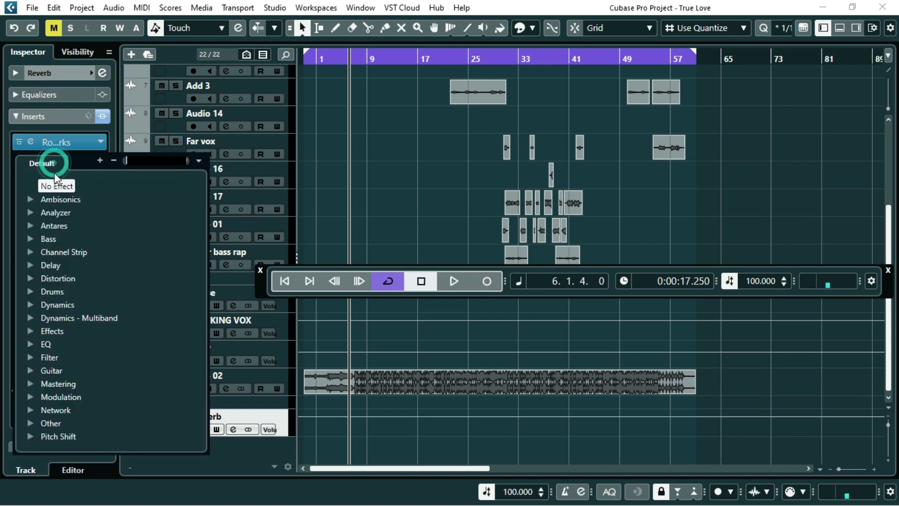
click(29, 303)
scroll(69, 352, down, 5)
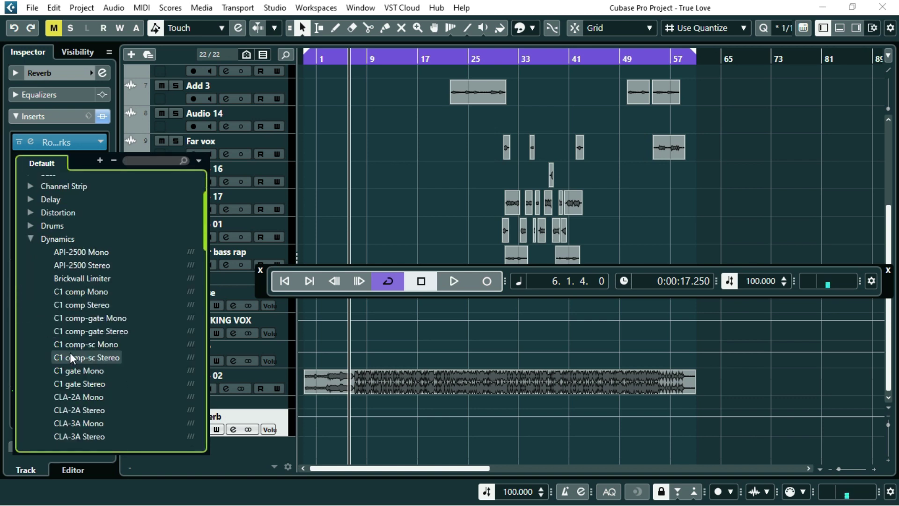
click(70, 344)
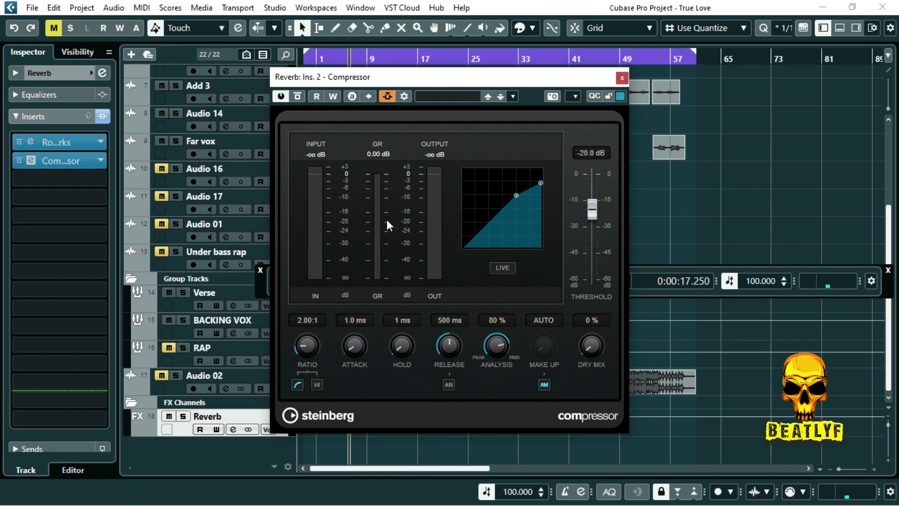
Add the Verse group track as side-chain source of the Reverb channel's Compressor and close the side-chain routing
click(403, 97)
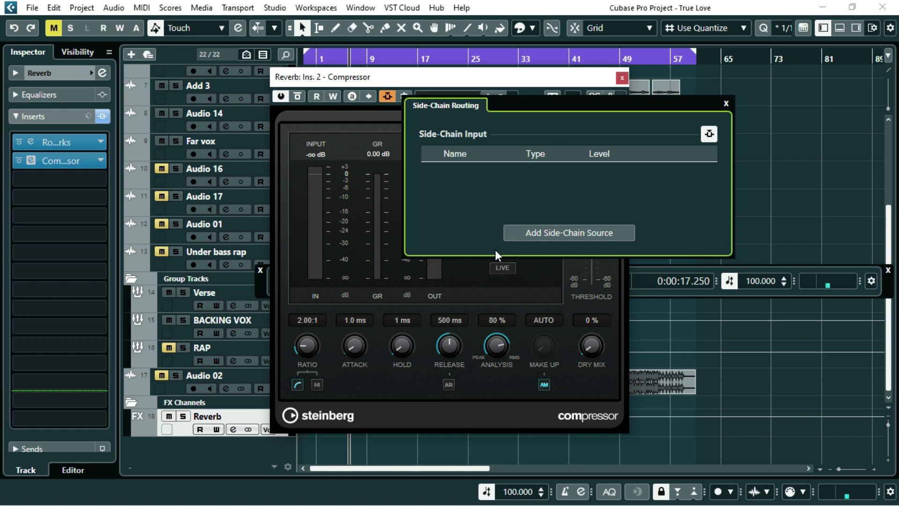
click(549, 233)
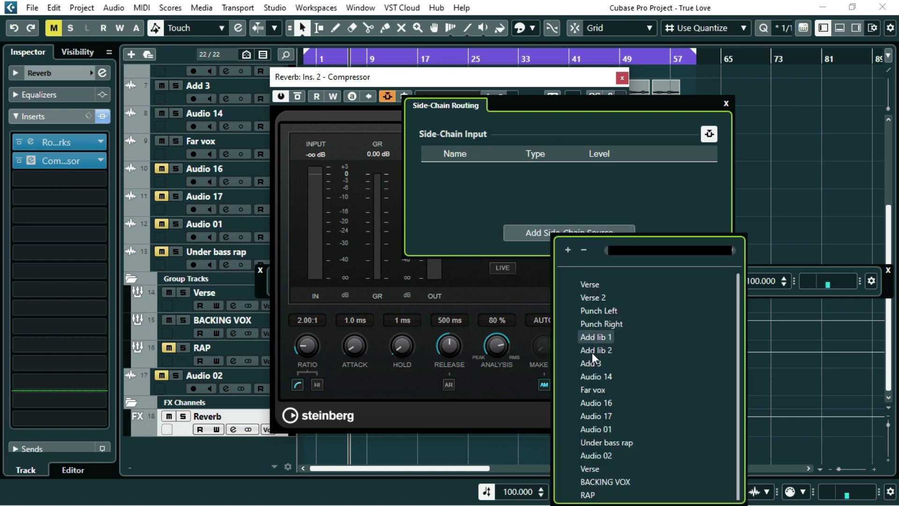
click(594, 467)
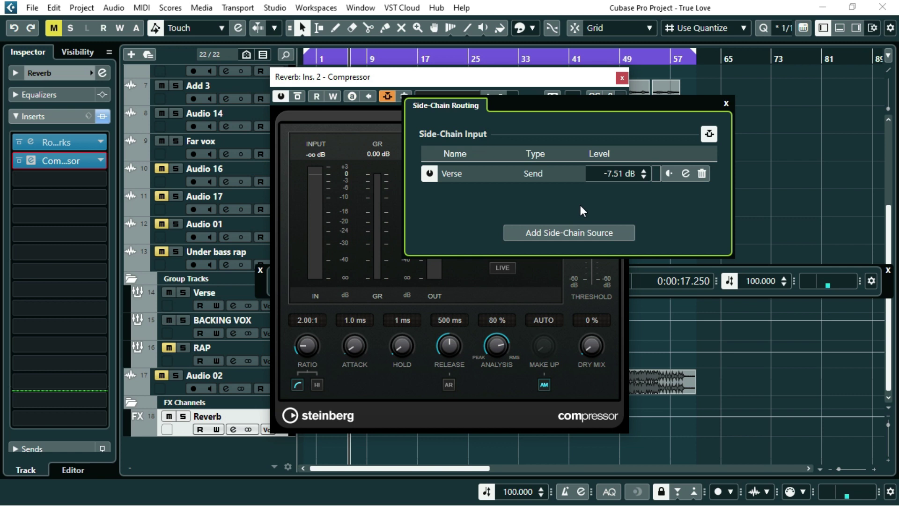
click(725, 102)
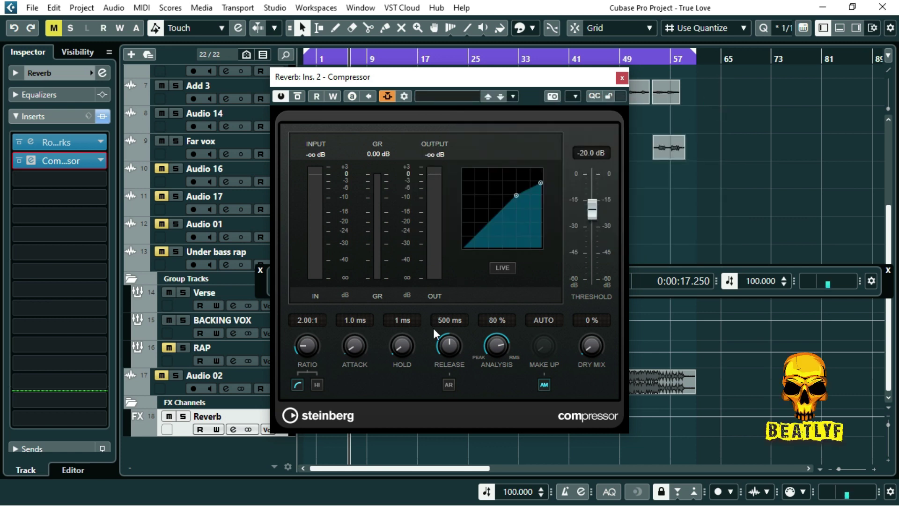
Set the Compressor's ratio to about 3.44:1, raise the attack slightly, shorten the release and close the plug-in
click(304, 349)
drag(303, 348, 311, 340)
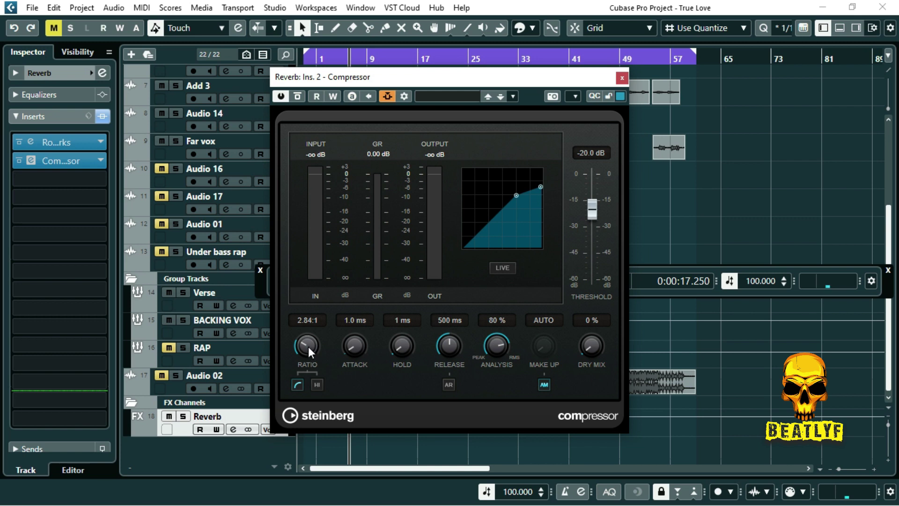
drag(308, 346, 310, 346)
drag(302, 346, 306, 343)
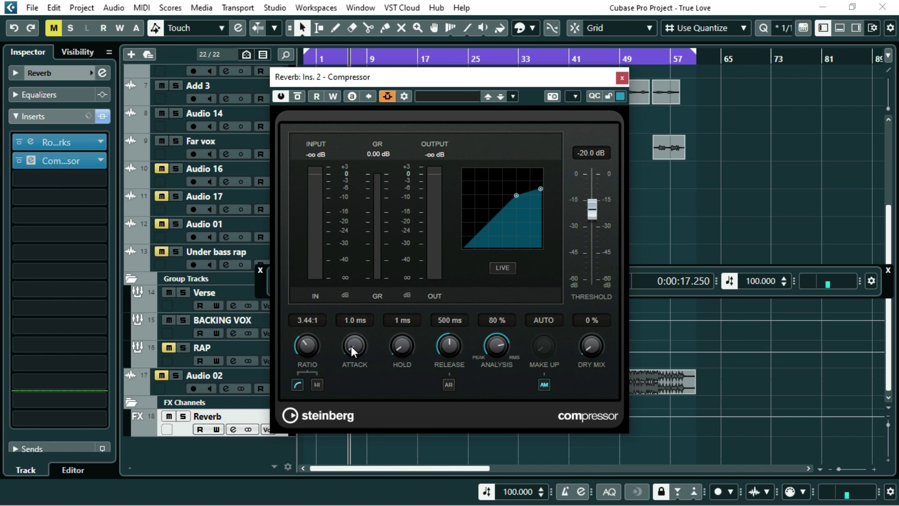
drag(355, 344, 357, 337)
drag(448, 345, 438, 358)
click(622, 78)
Show the sends of the Verse group track and play the verse to hear the side-chained reverb
click(179, 306)
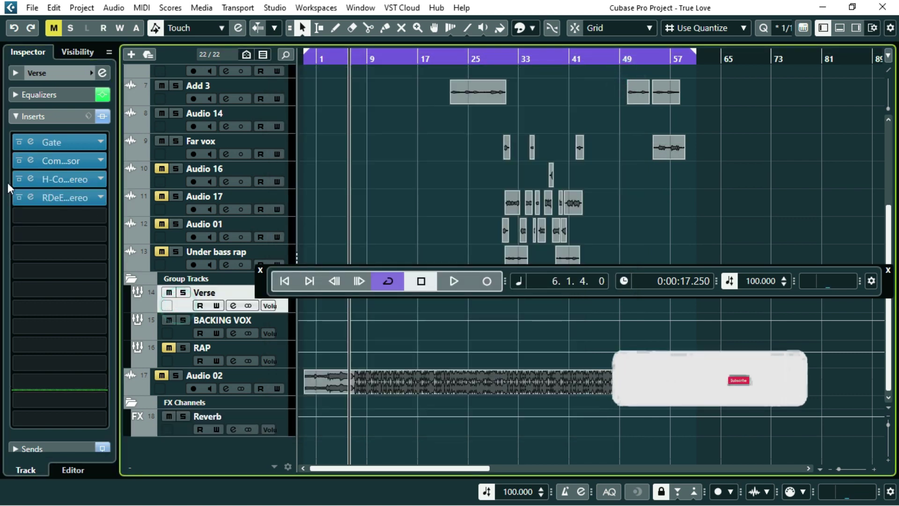
click(49, 117)
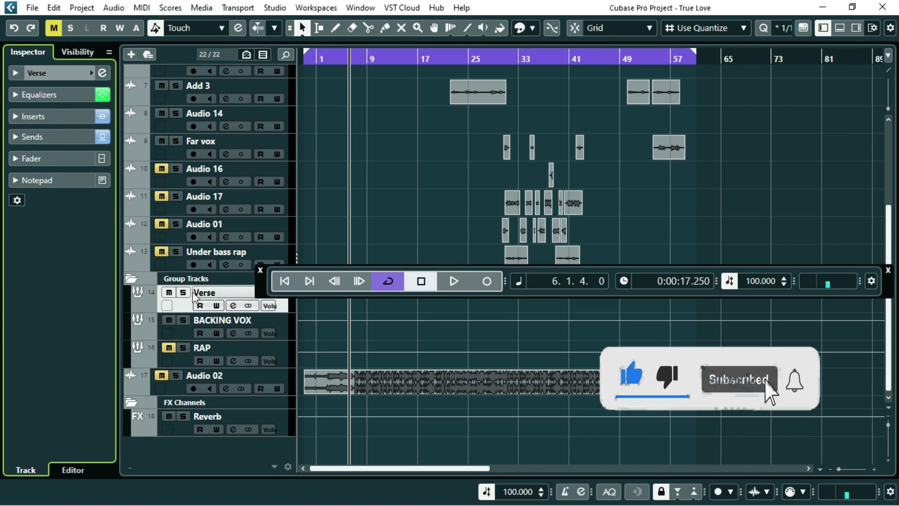
click(28, 137)
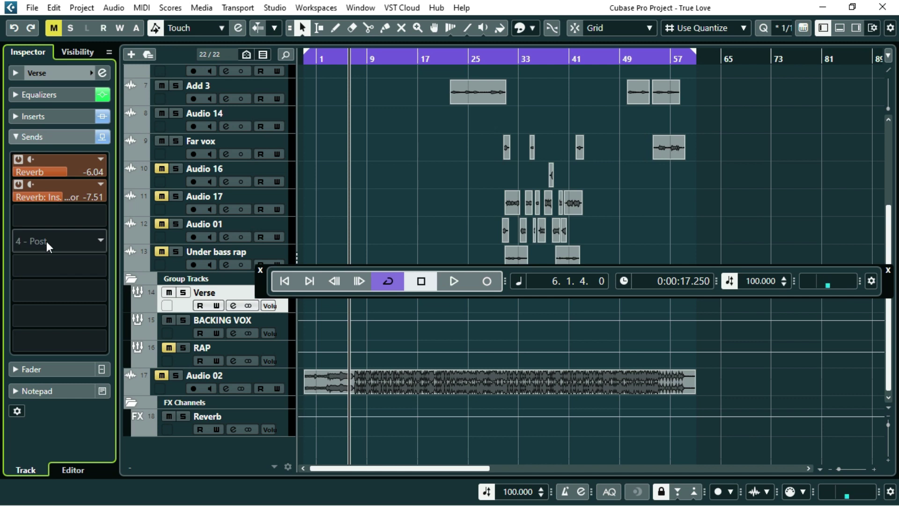
key(space)
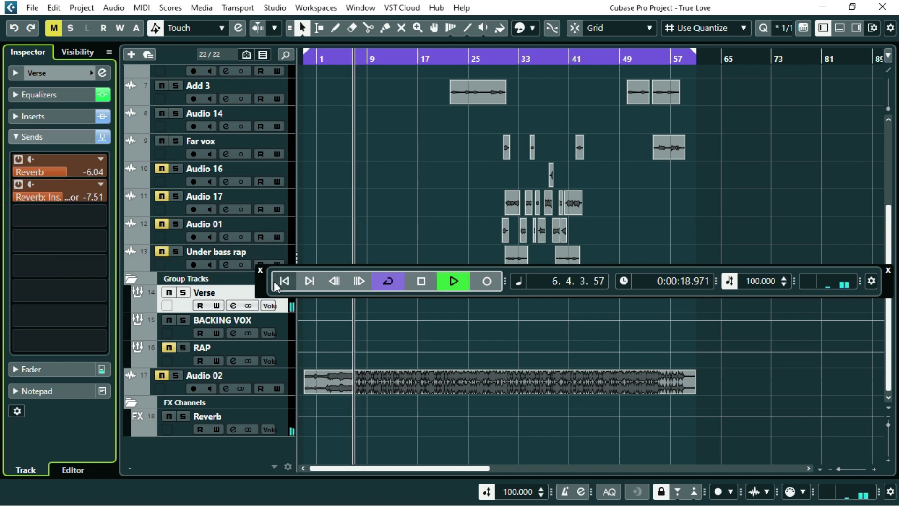
scroll(389, 216, up, 5)
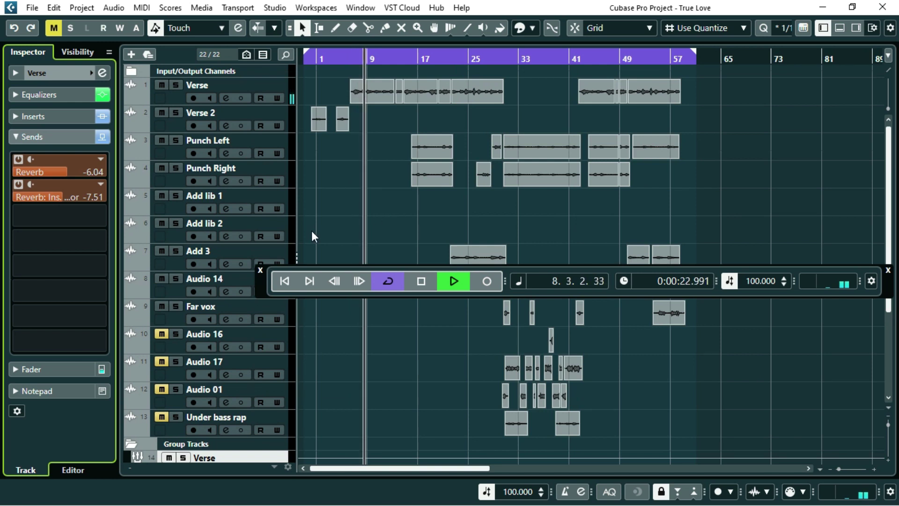
key(space)
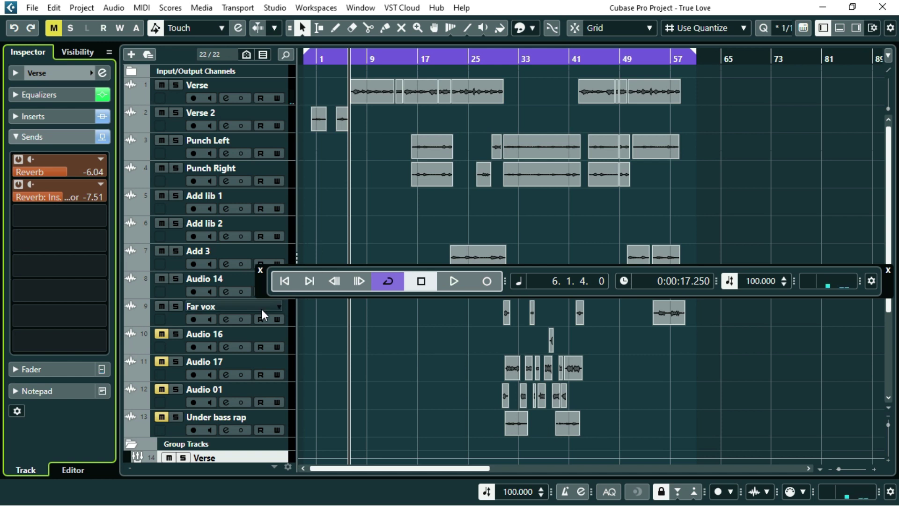
Open the Compressor in the second insert slot of the Reverb FX channel and play the verse to check its gain reduction
scroll(246, 324, down, 3)
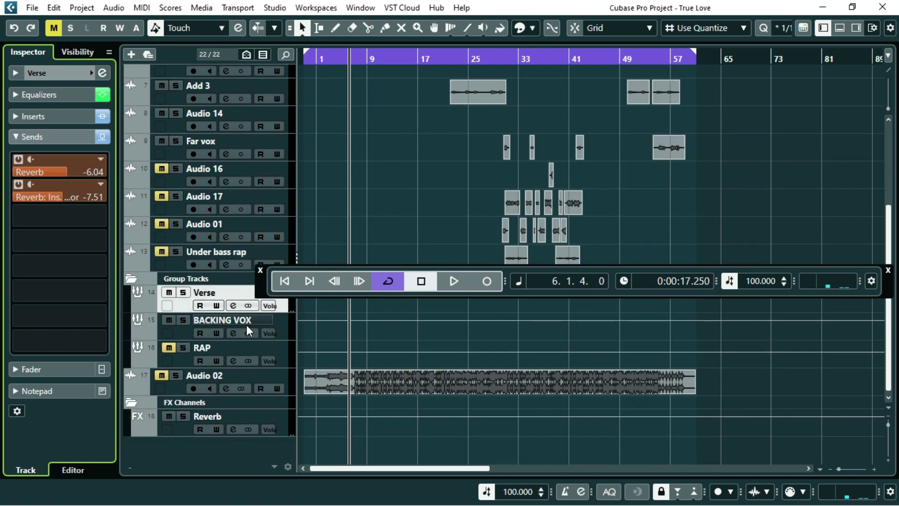
click(181, 430)
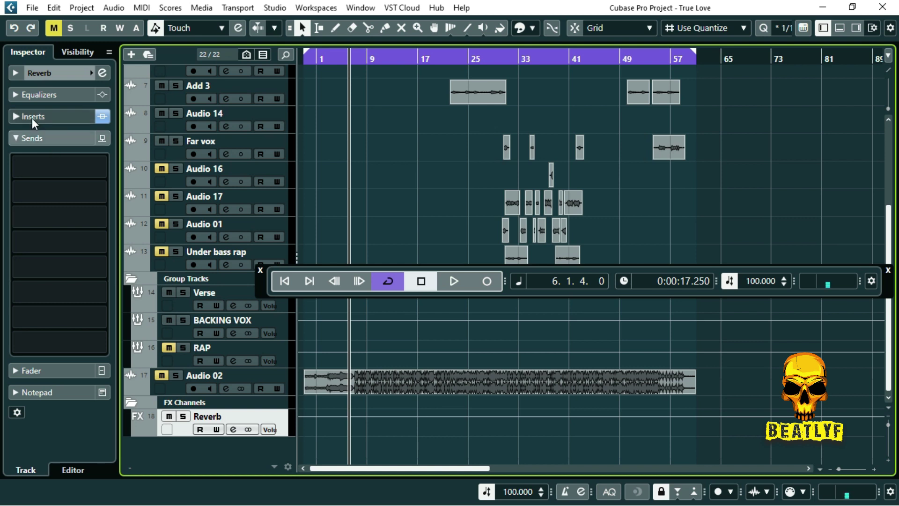
click(45, 117)
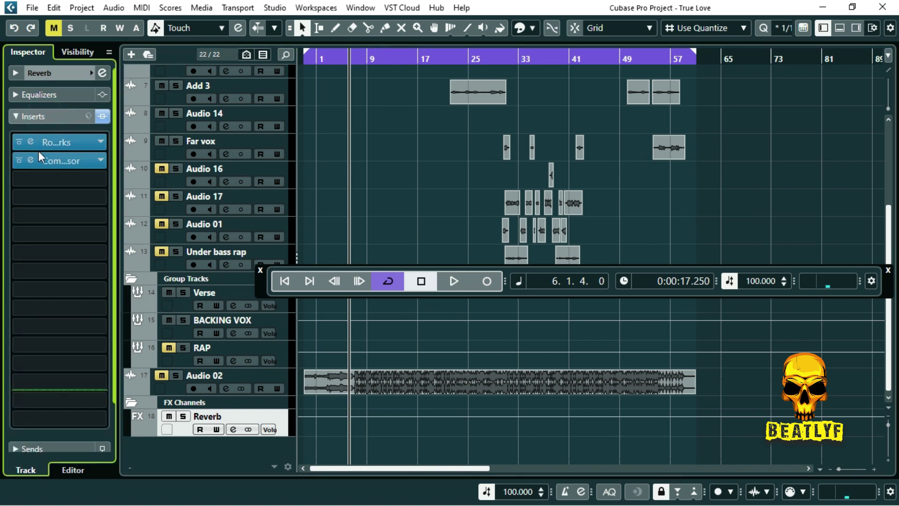
click(47, 161)
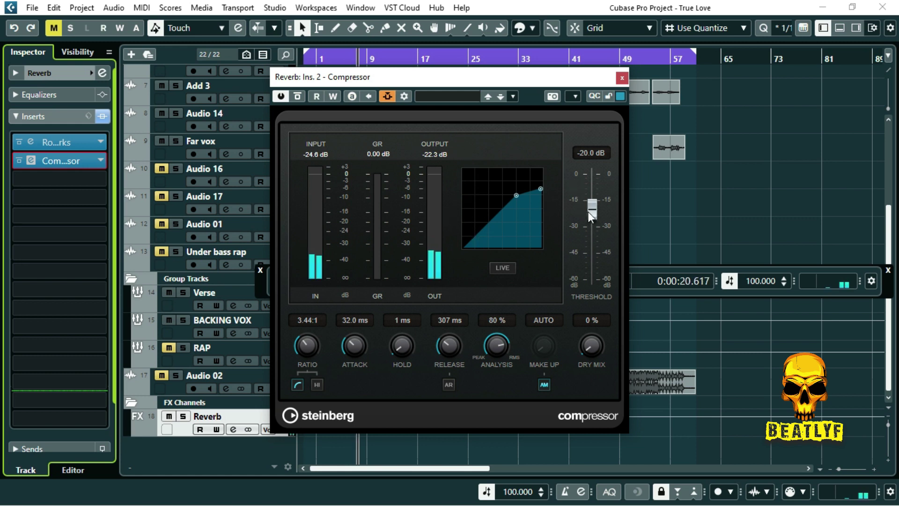
key(space)
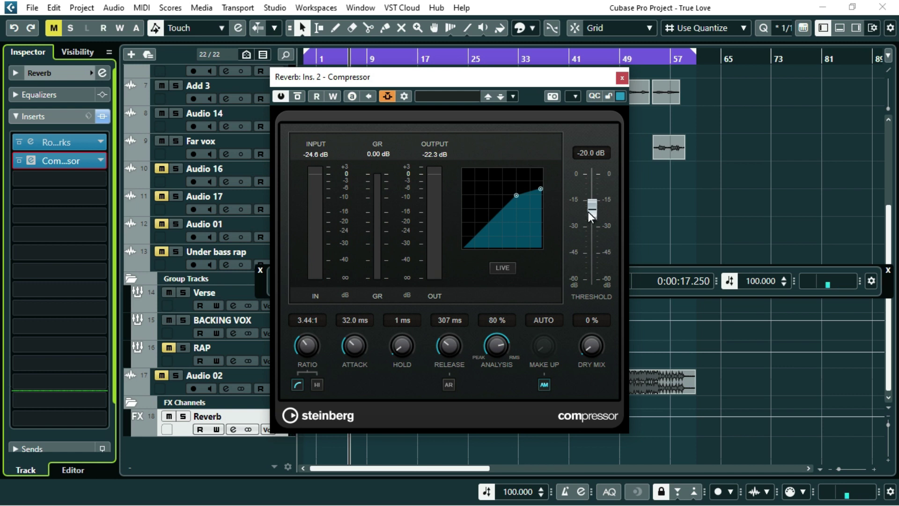
Lower the Reverb Compressor's threshold in stages to -45.0 dB while auditioning the verse, and close the plug-in
drag(588, 211, 589, 245)
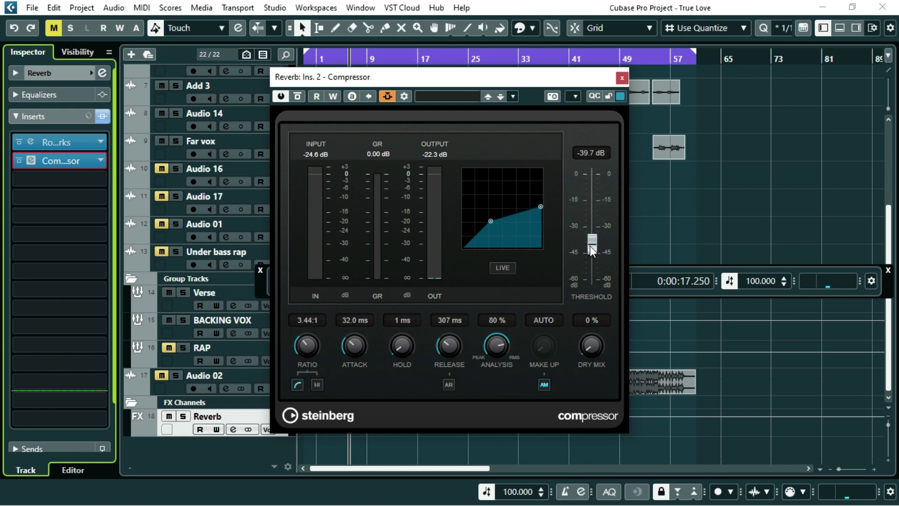
key(space)
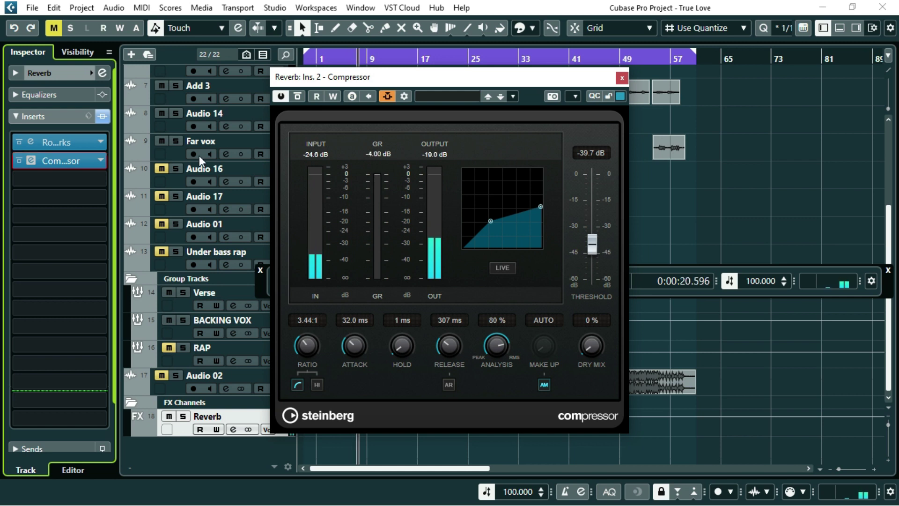
key(space)
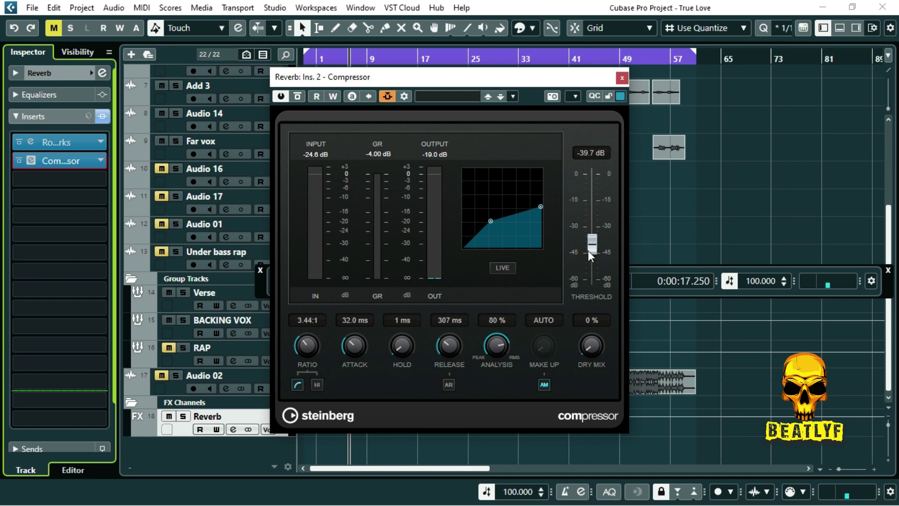
drag(596, 243, 598, 251)
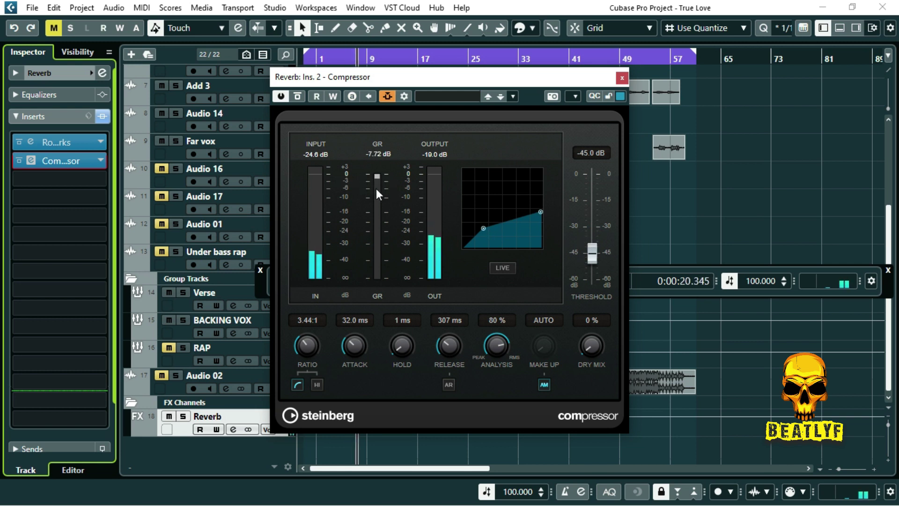
key(space)
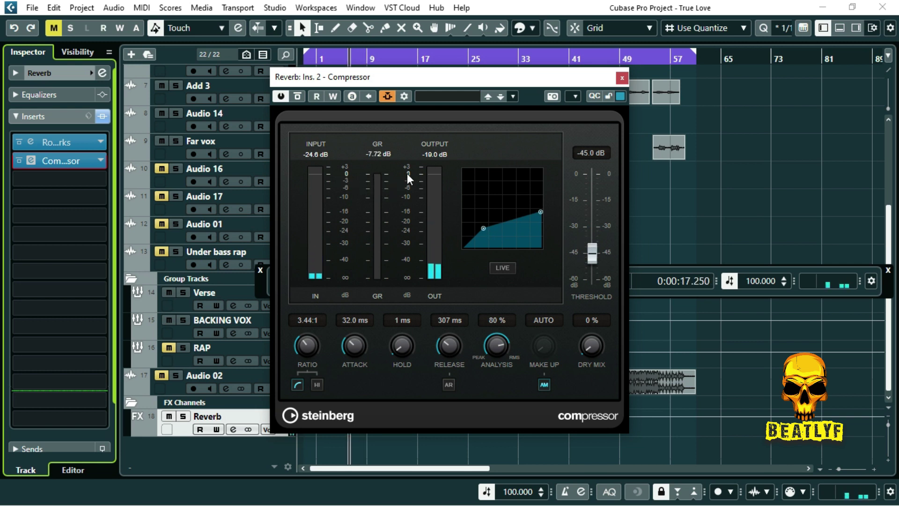
click(621, 79)
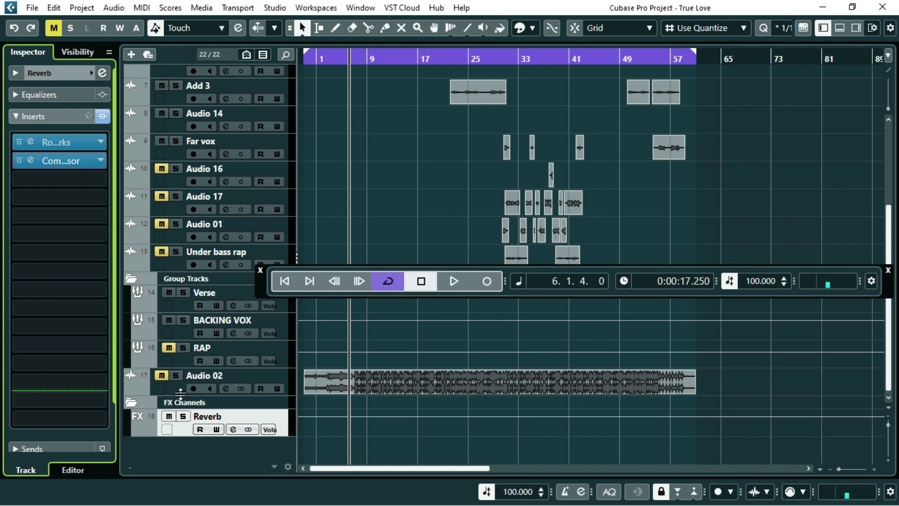
On the Verse group track, raise the side-chain send to 6.02 and lower the Reverb send to -11.2 while playing the verse
click(180, 301)
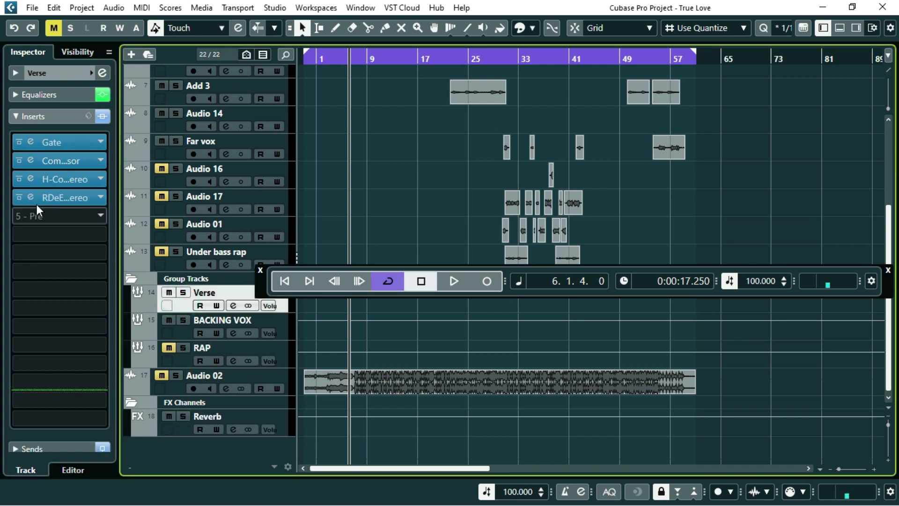
click(46, 116)
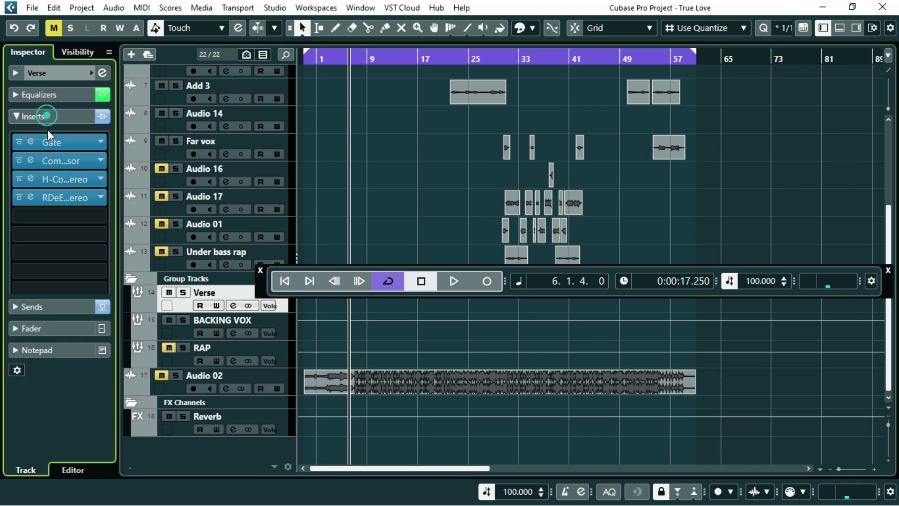
click(40, 137)
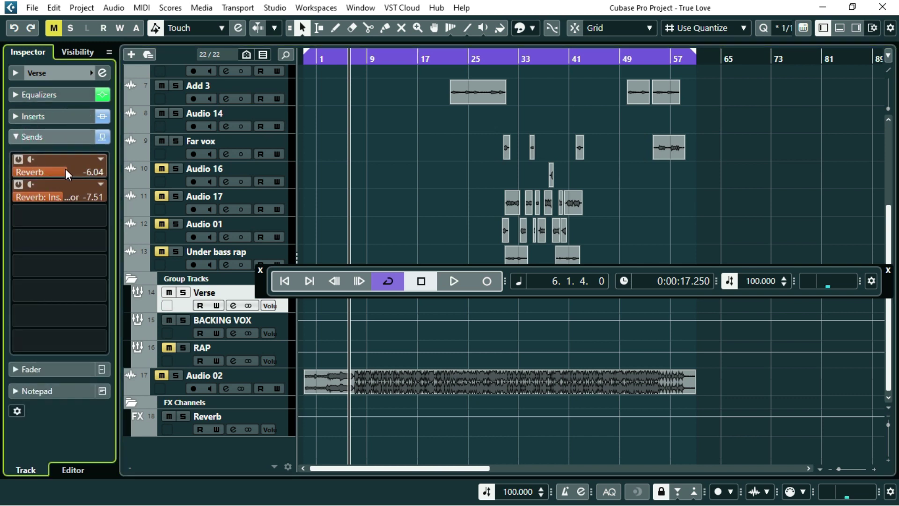
click(63, 199)
drag(63, 195, 94, 194)
key(space)
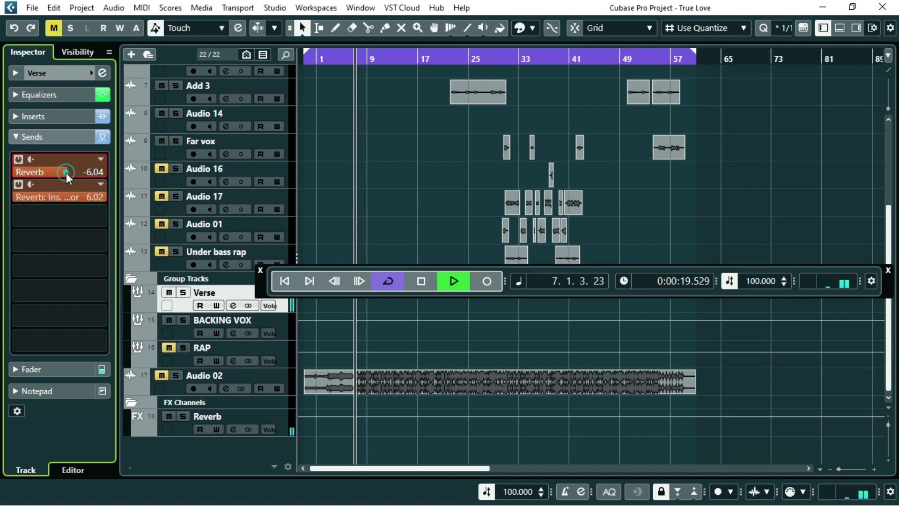
drag(62, 175, 47, 183)
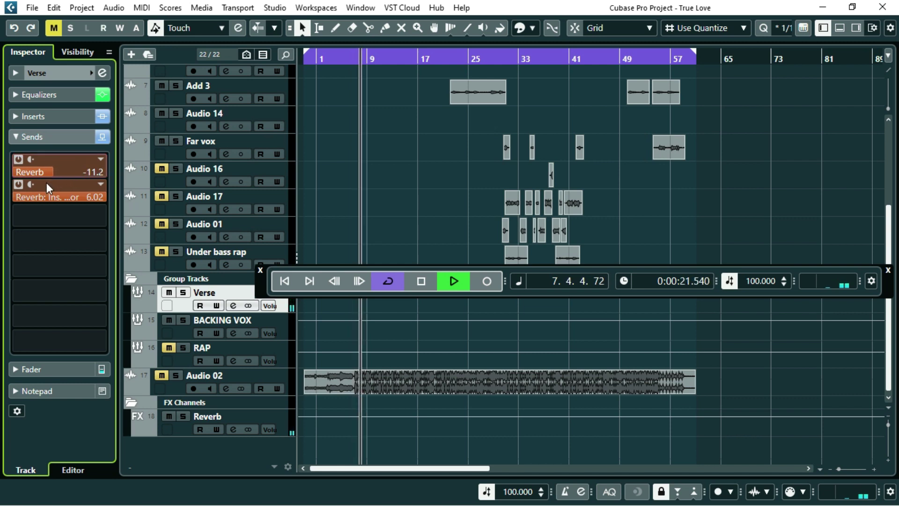
key(space)
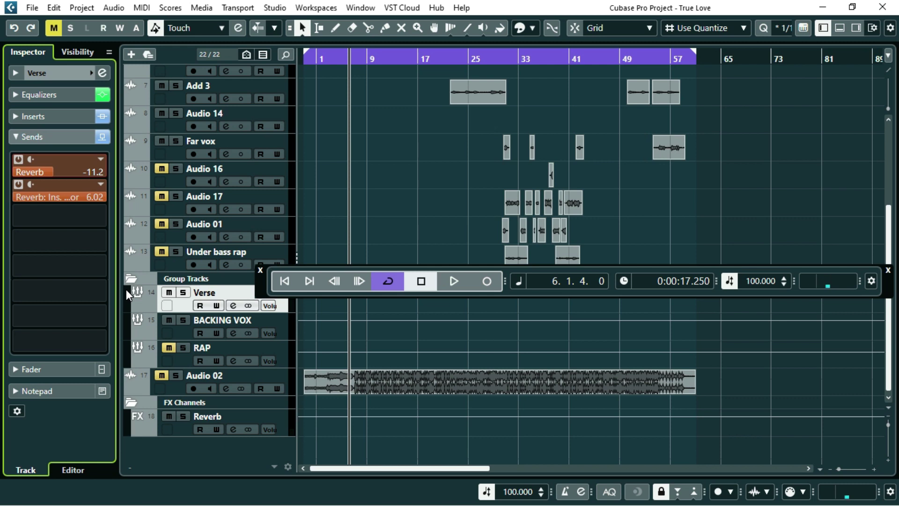
Open RoomWorks on the Reverb FX channel to examine its output mix setting, and close it again
click(185, 431)
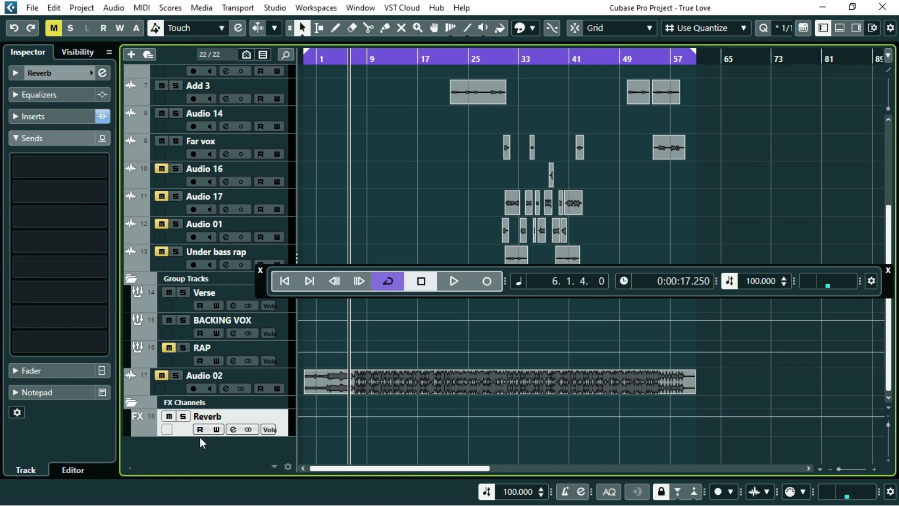
click(50, 116)
click(49, 144)
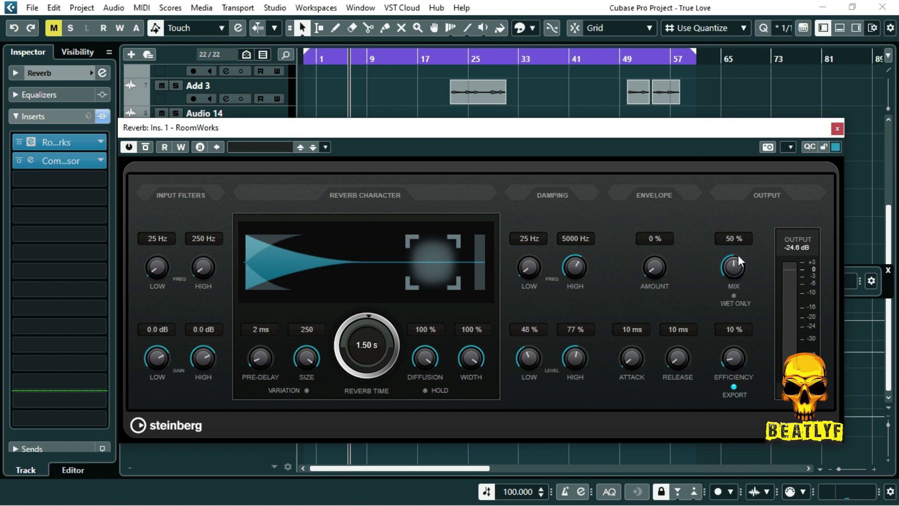
click(837, 130)
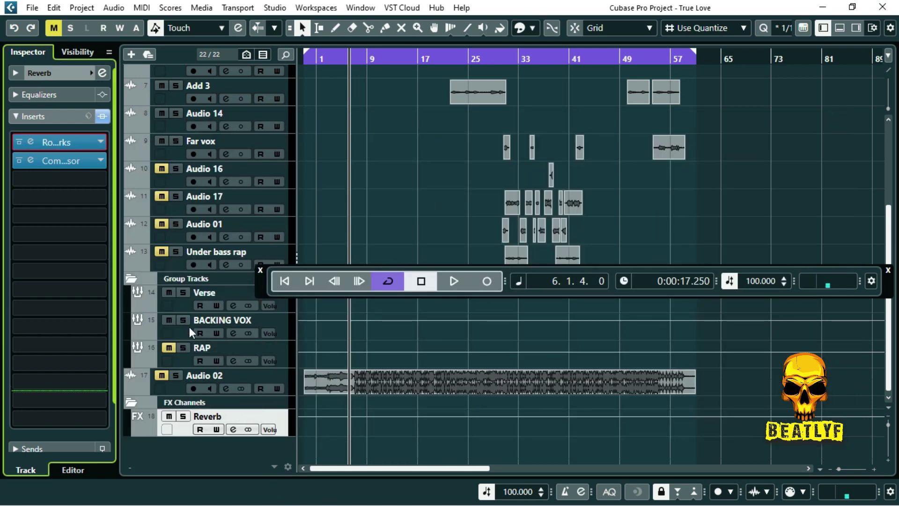
Show the Verse group track's sends again to review both levels and start playback
click(179, 303)
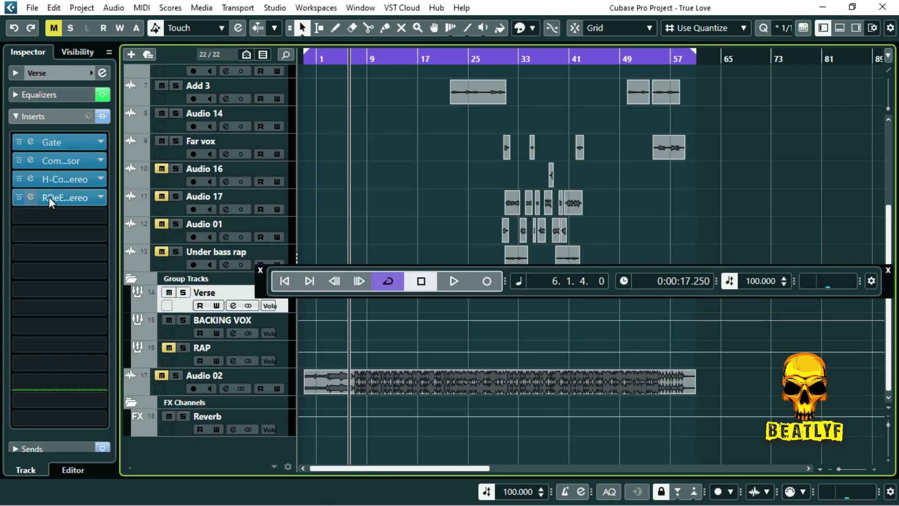
click(40, 114)
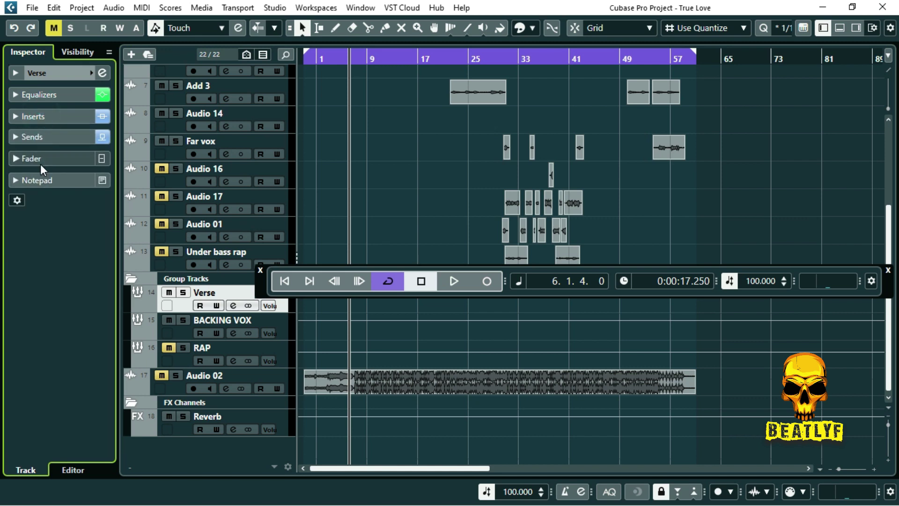
click(41, 137)
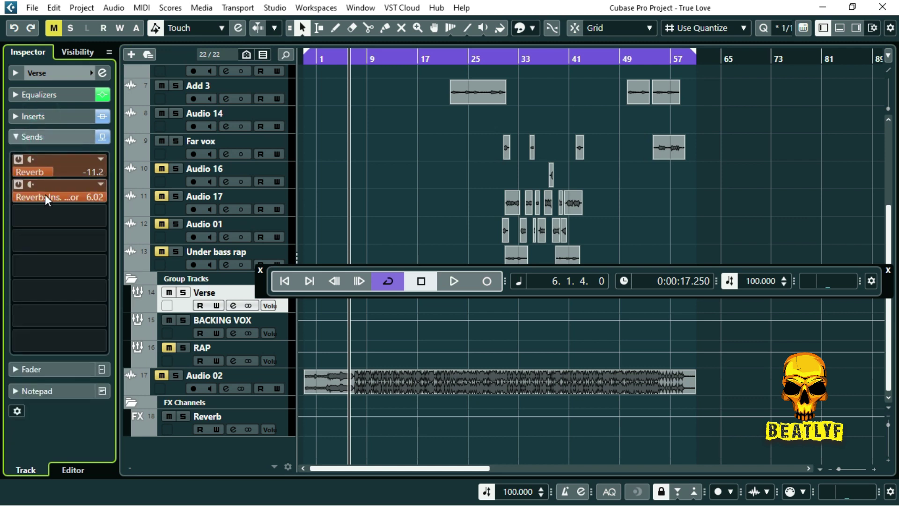
key(space)
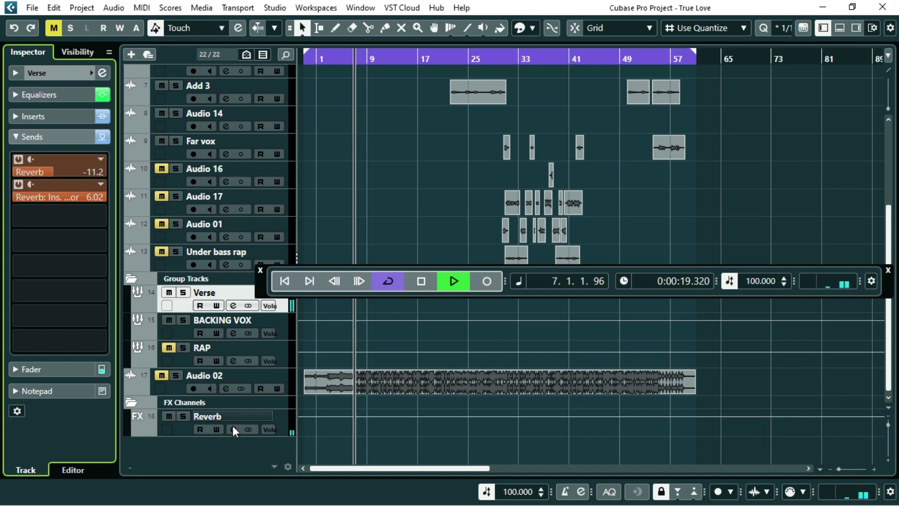
Open the Reverb channel's Compressor during playback to examine the gain reduction, and stop playback
click(183, 429)
click(29, 141)
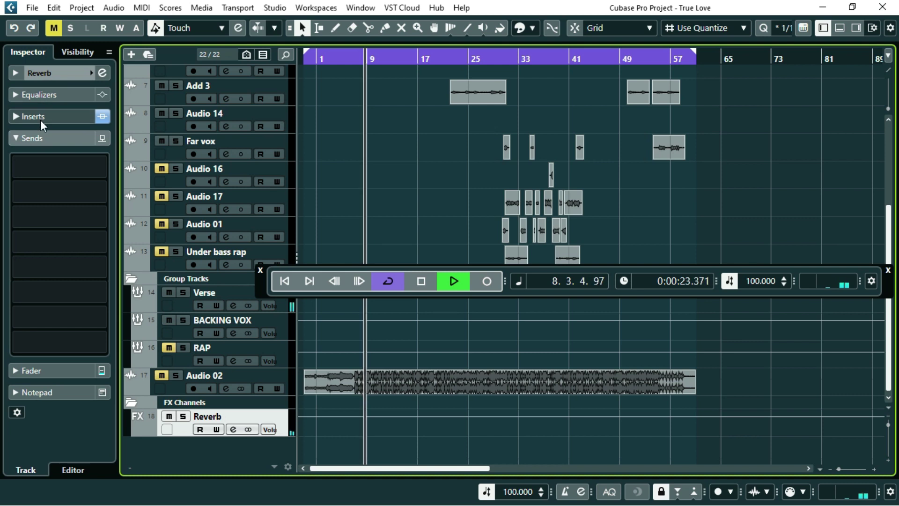
click(40, 118)
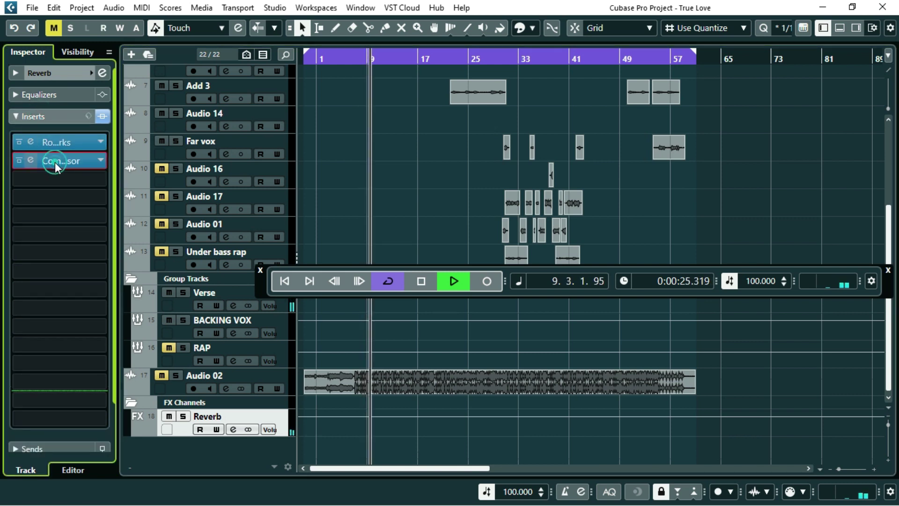
click(55, 163)
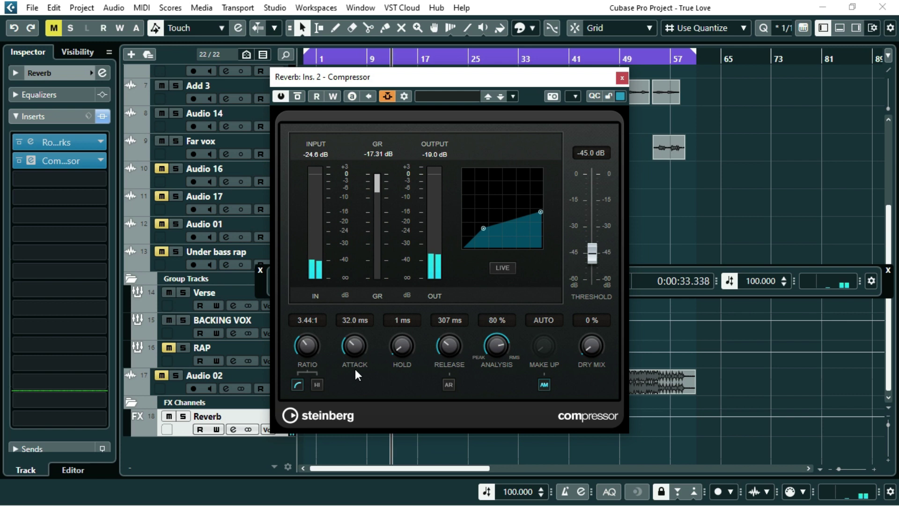
key(space)
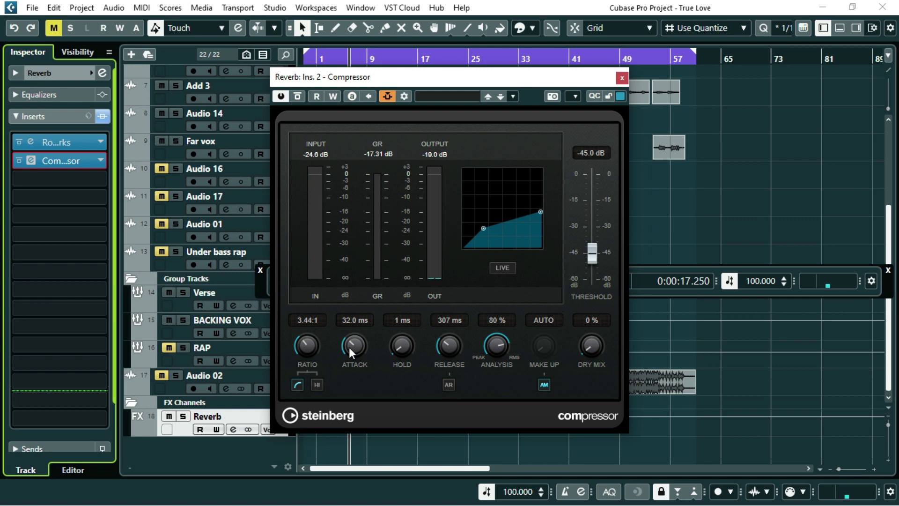
Lower the Reverb Compressor's threshold in stages to -54.4 dB during playback, and replay the verse to audition the ducking
key(space)
drag(590, 255, 591, 265)
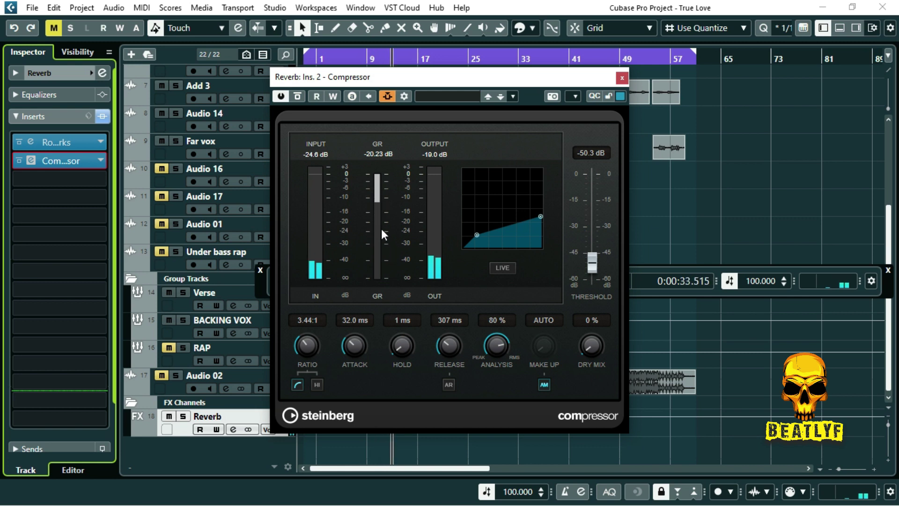
key(space)
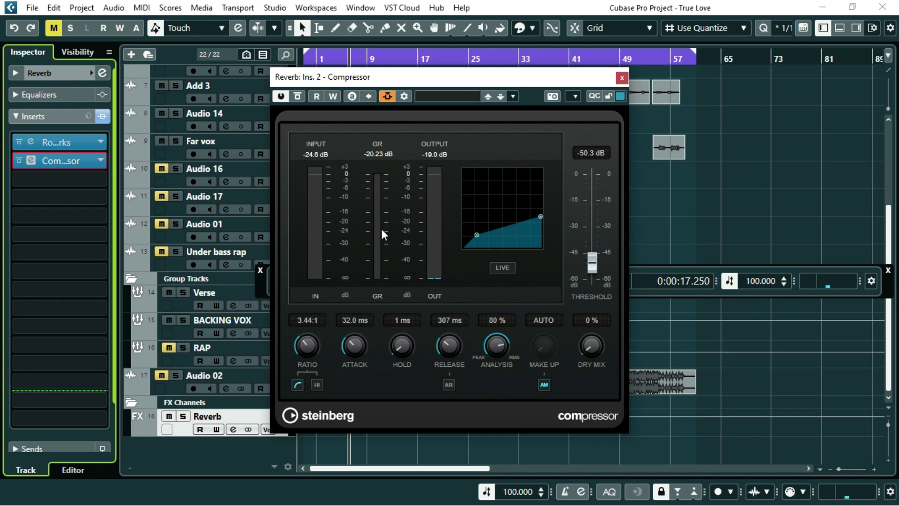
key(space)
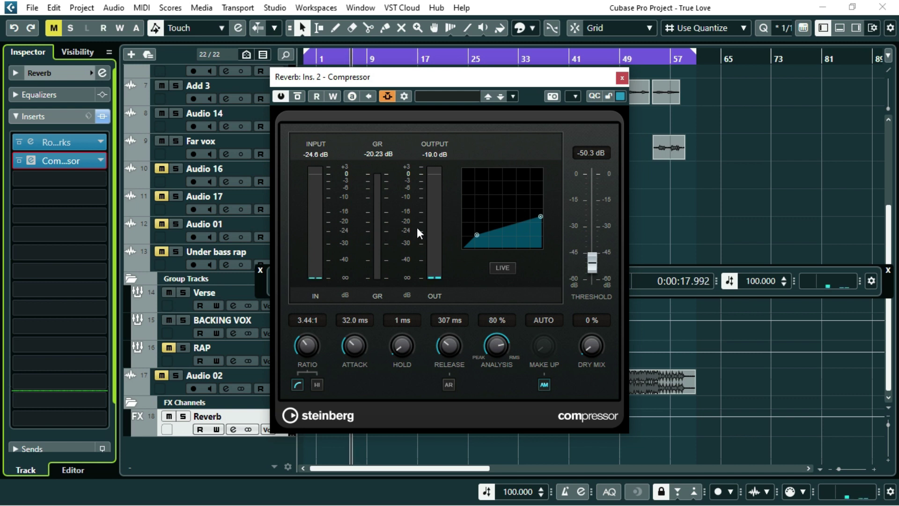
drag(588, 266, 590, 269)
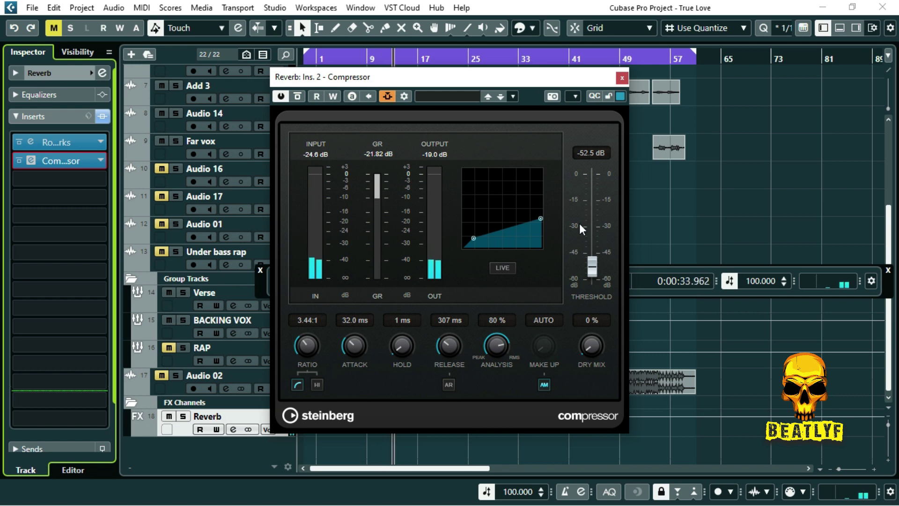
drag(588, 269, 592, 271)
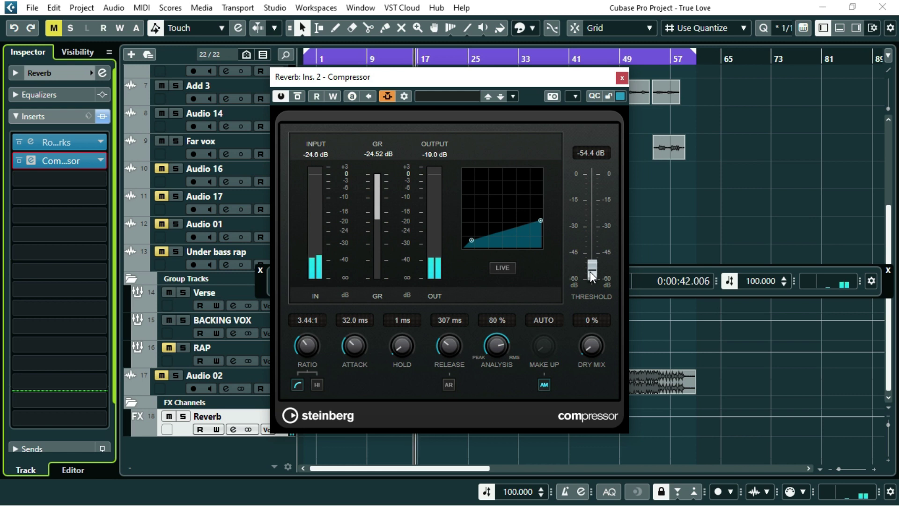
key(space)
key(space)
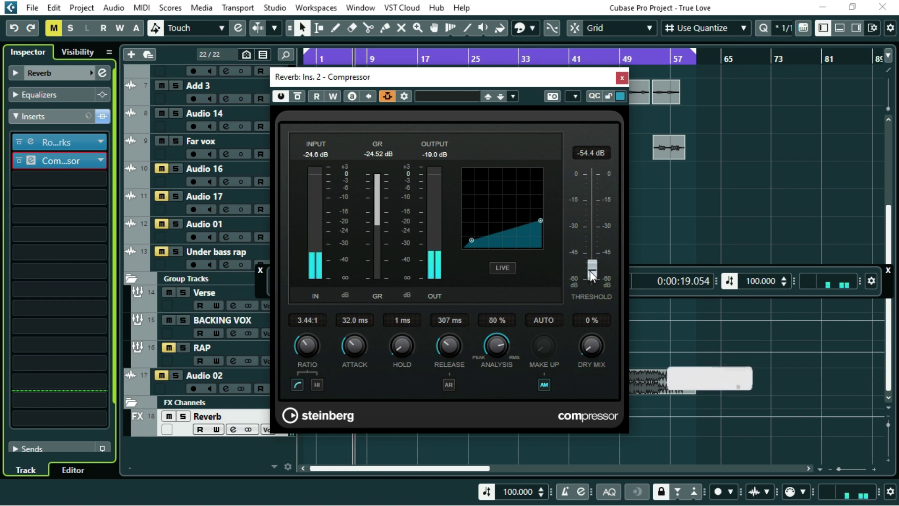
key(space)
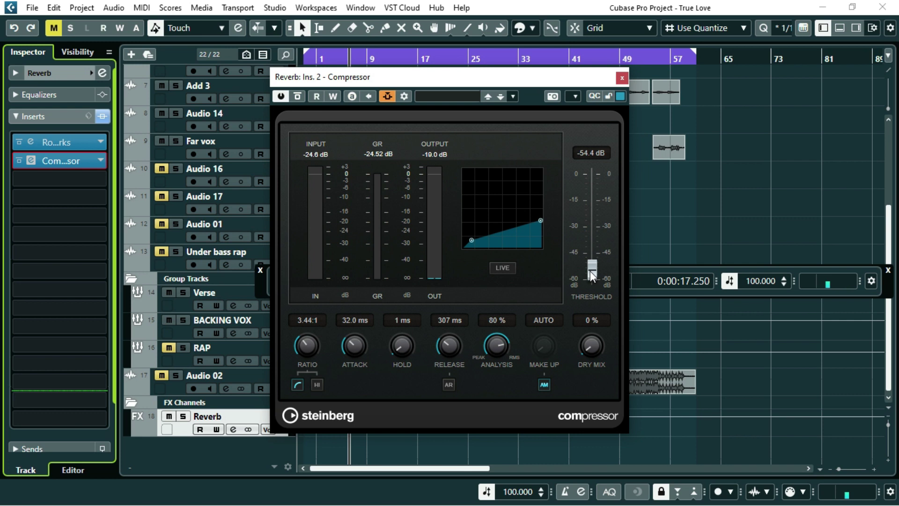
Start playback and move the Reverb channel's Compressor window clear of the track list to keep both in view
key(space)
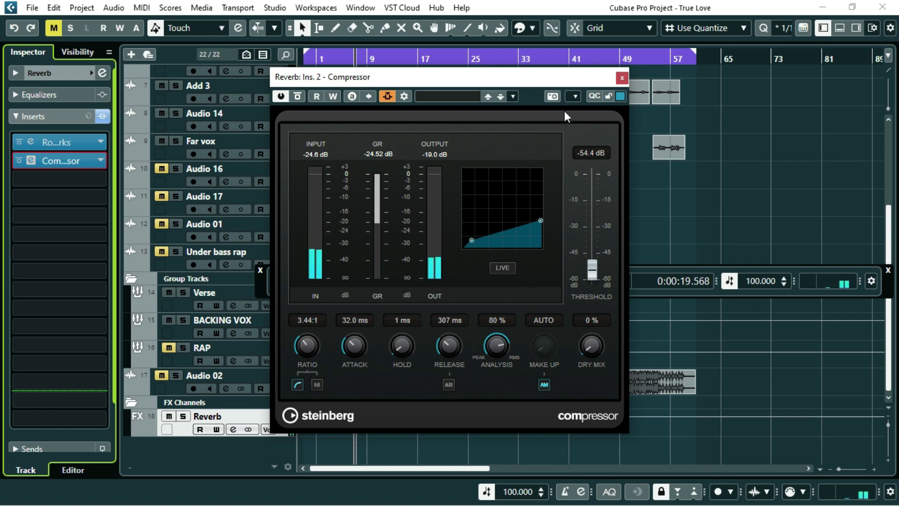
drag(549, 78, 697, 87)
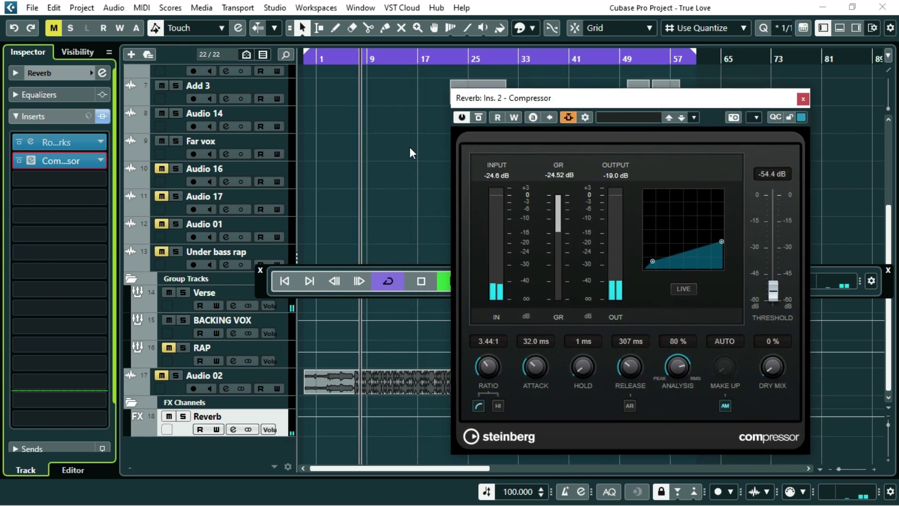
scroll(409, 147, up, 5)
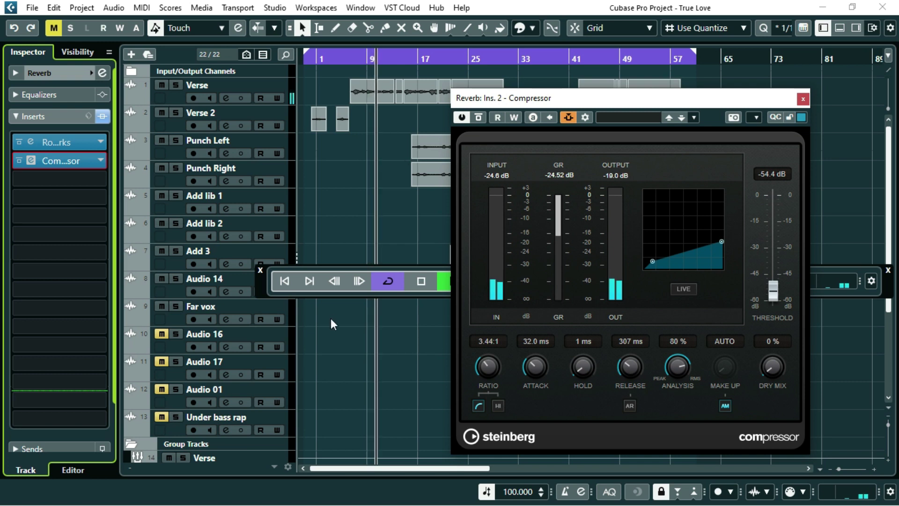
scroll(187, 331, down, 6)
Set the Verse group track's send level to Reverb to -13.7 dB during playback, and stop playback after auditioning it
click(187, 309)
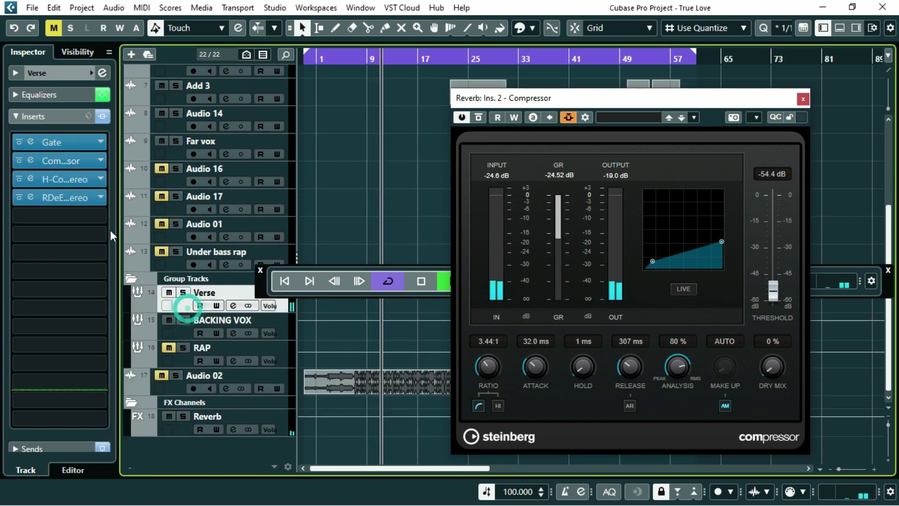
click(45, 118)
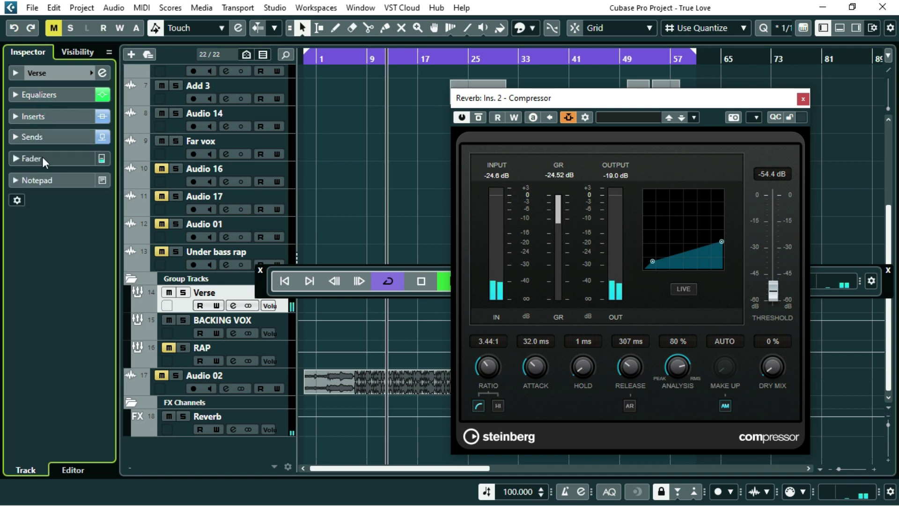
click(42, 137)
drag(53, 171, 43, 180)
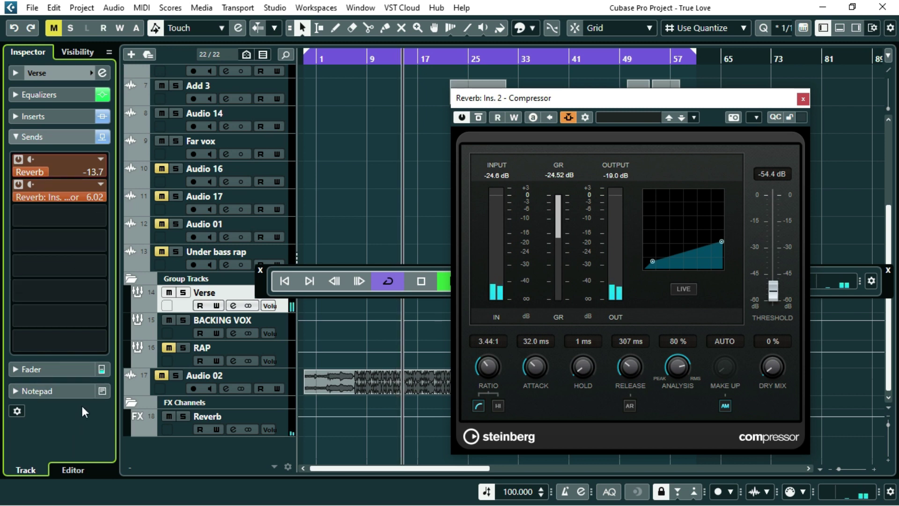
scroll(348, 252, up, 6)
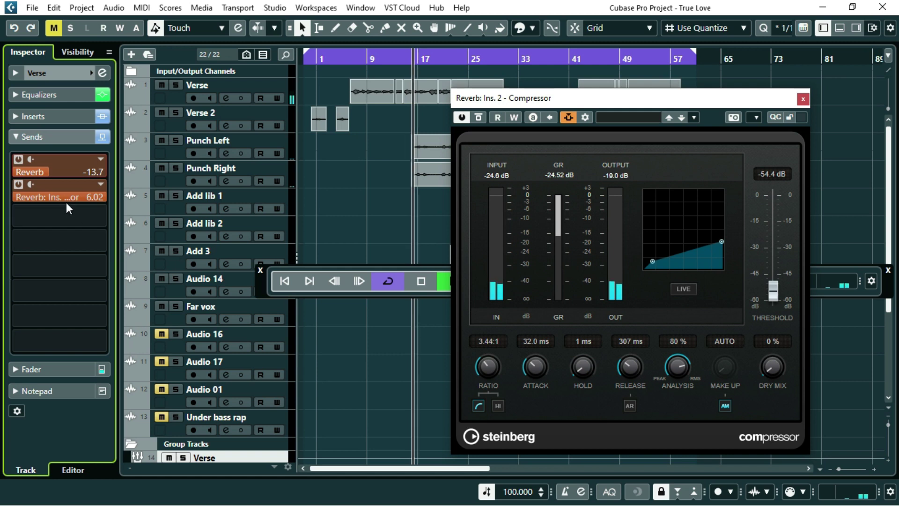
key(space)
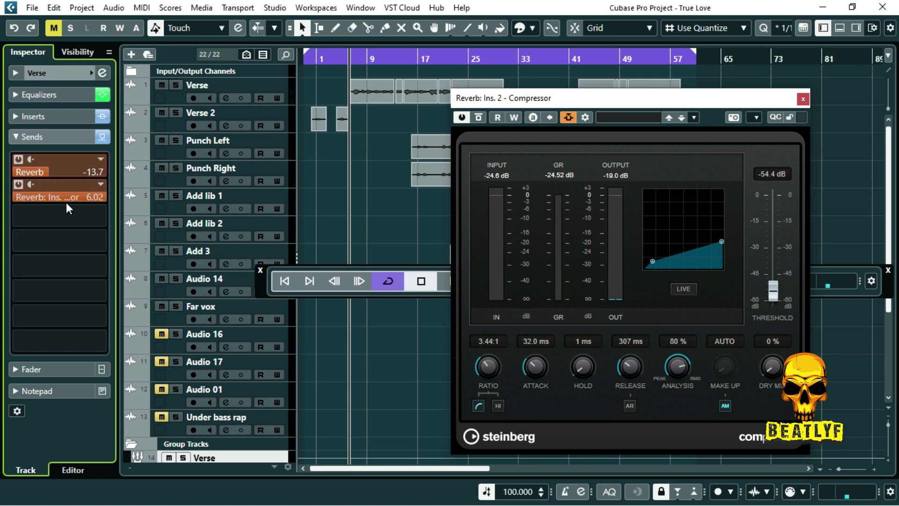
scroll(154, 287, down, 5)
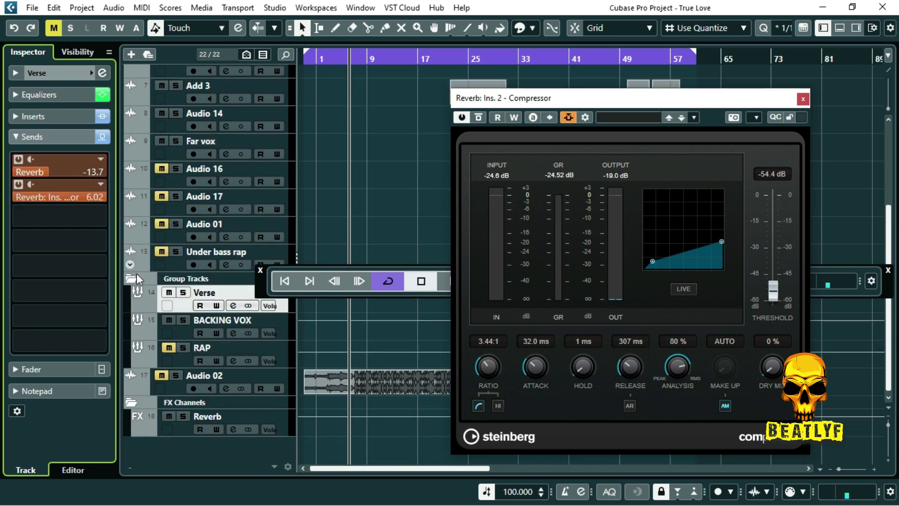